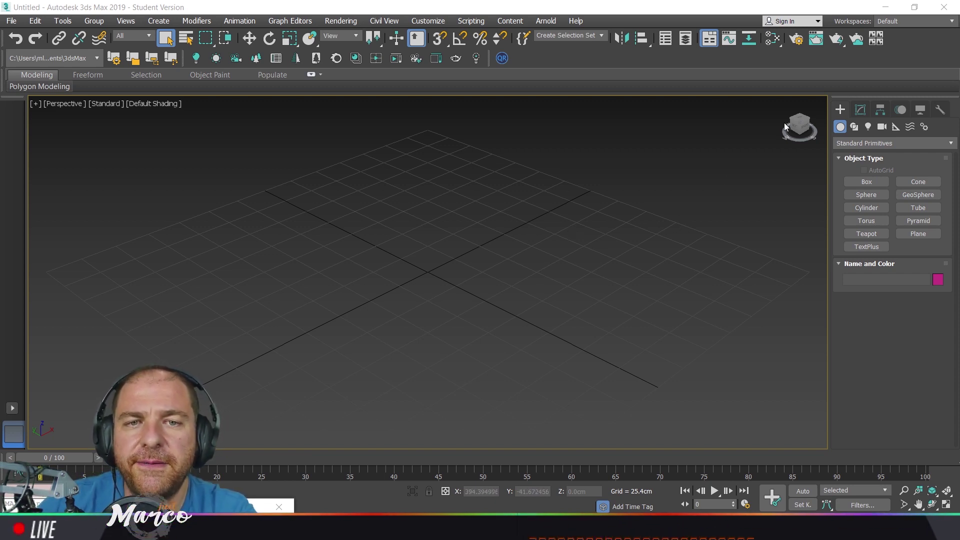
Step: Switch the production renderer to CoronaRenderer in Render Setup
{"action": "left_click", "coordinate": [797, 44]}
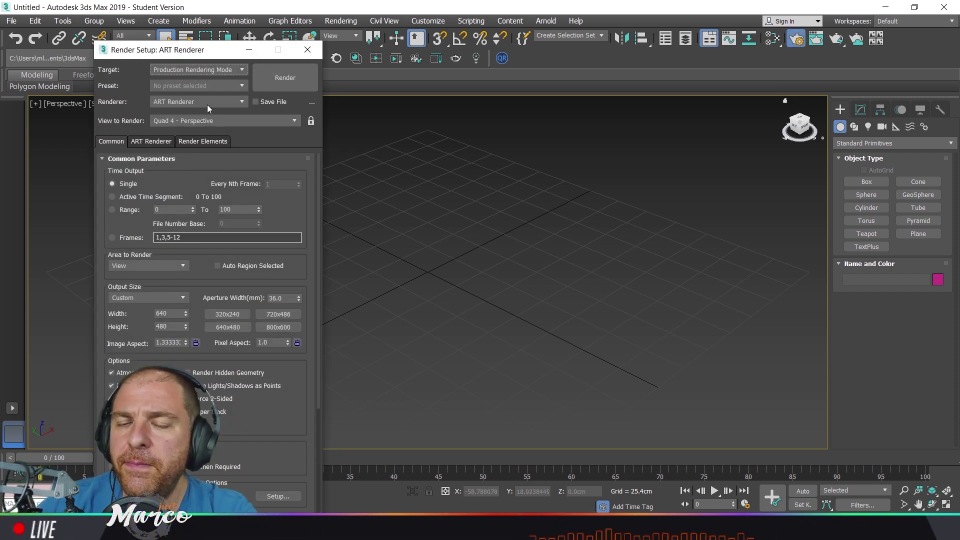
{"action": "left_click", "coordinate": [242, 100]}
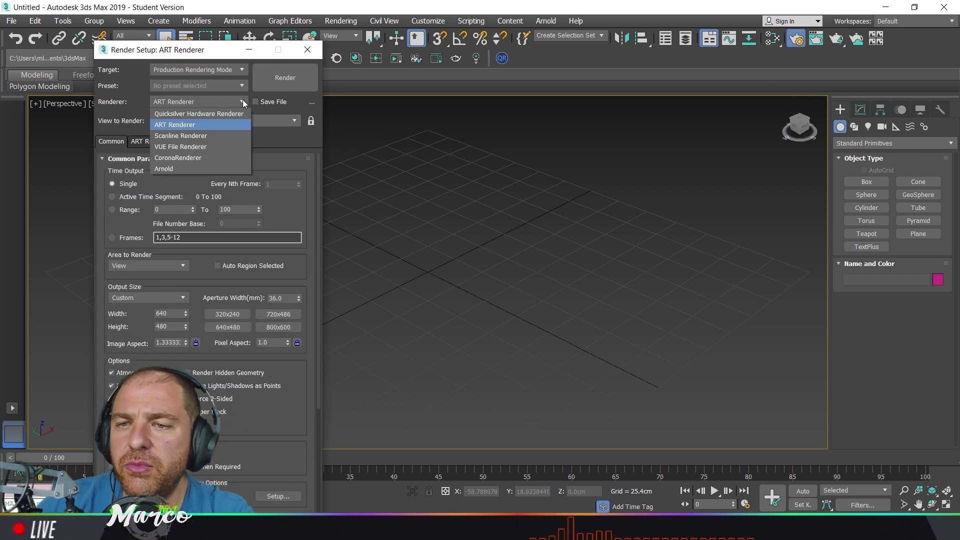
{"action": "left_click", "coordinate": [205, 158]}
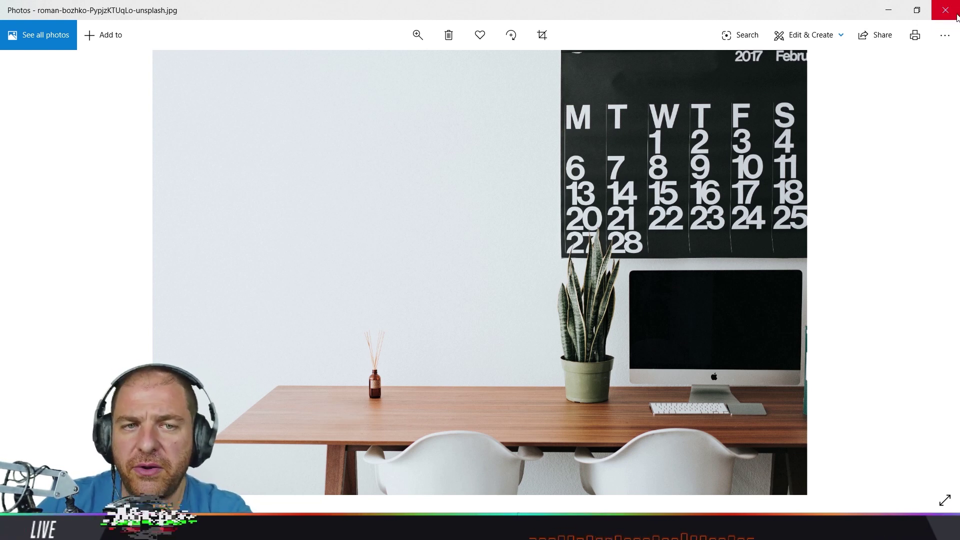
Step: Close the photo viewer and drop the desk photo into the Slate Material Editor as Map #1
{"action": "left_click", "coordinate": [940, 12]}
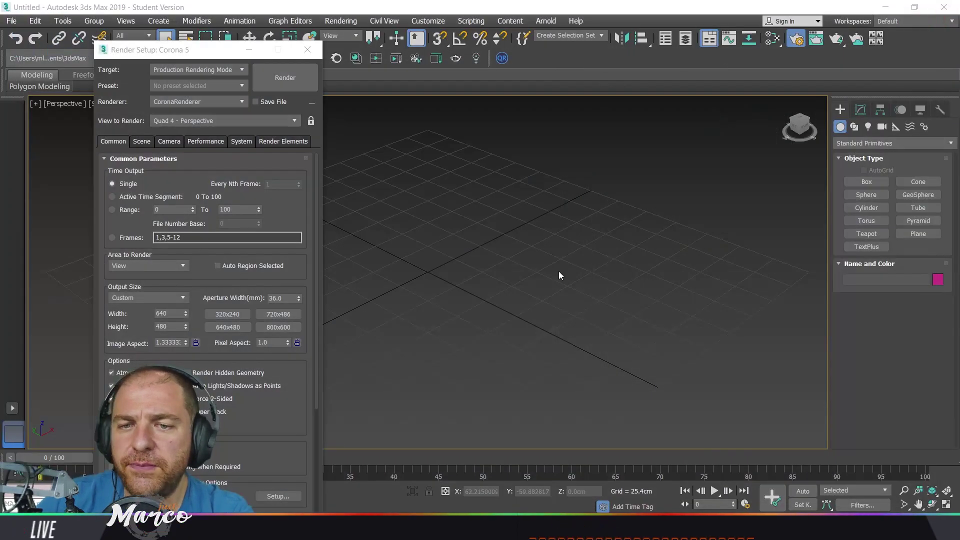
{"action": "key", "text": "m"}
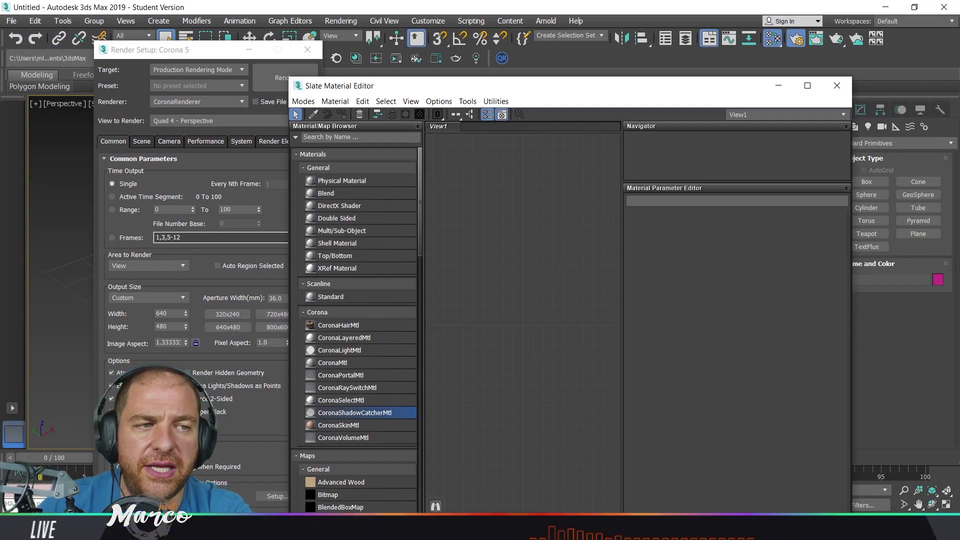
{"action": "left_click_drag", "start_coordinate": [368, 271], "coordinate": [475, 270]}
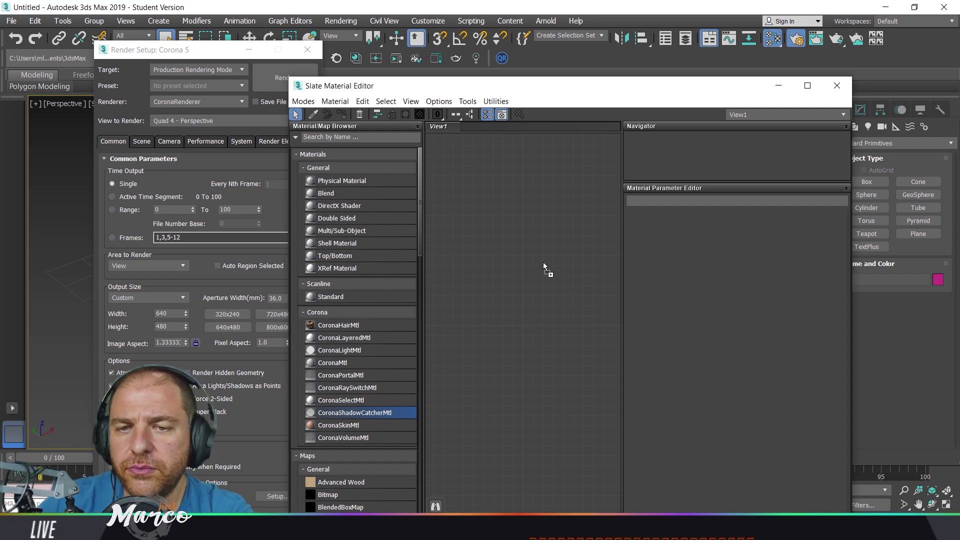
{"action": "left_click_drag", "start_coordinate": [544, 266], "coordinate": [544, 267]}
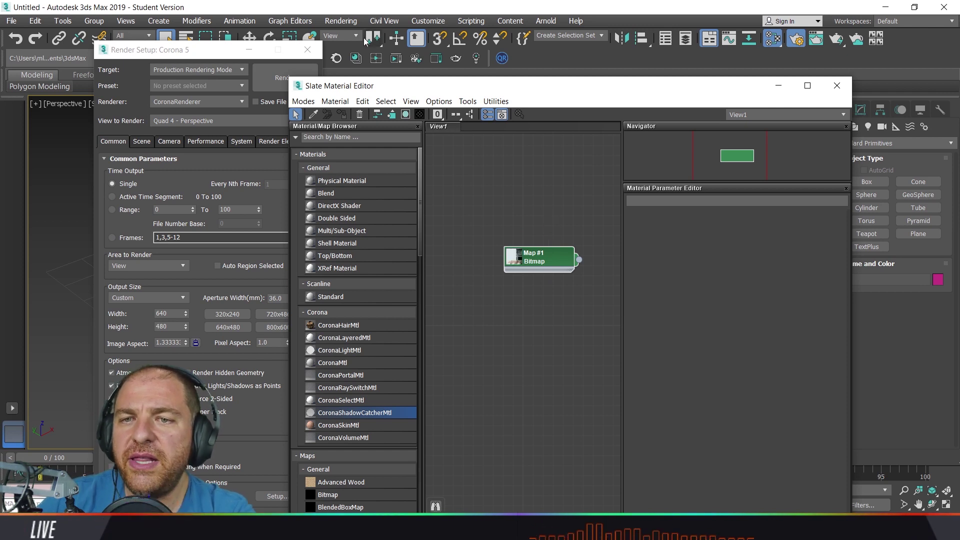
Step: Instance Map #1 into the Environment Map slot of Environment and Effects
{"action": "left_click", "coordinate": [346, 20]}
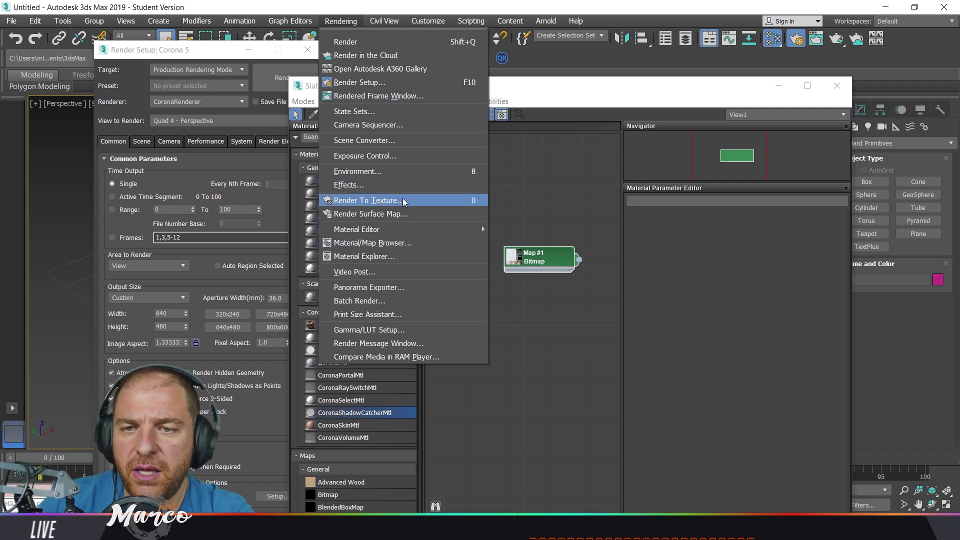
{"action": "left_click", "coordinate": [403, 172]}
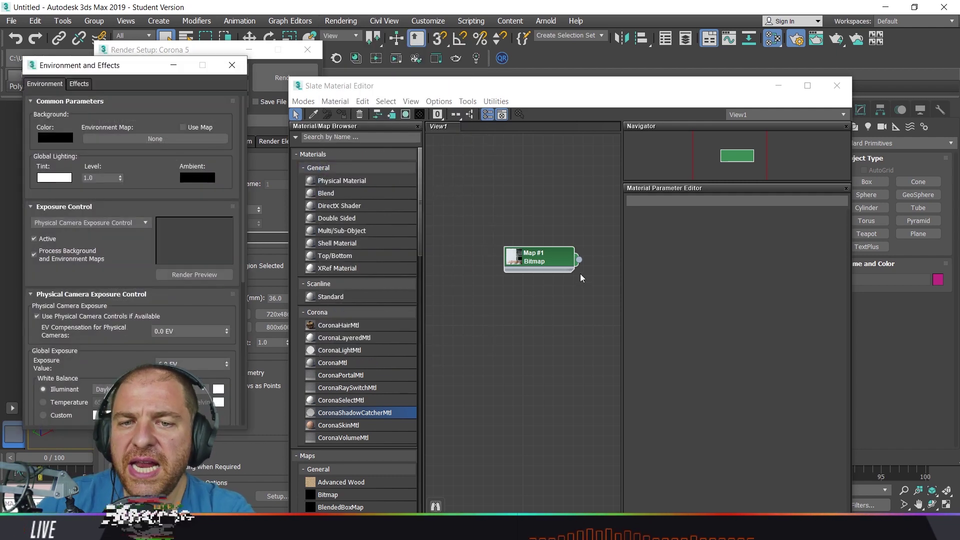
{"action": "mouse_move", "coordinate": [579, 259]}
{"action": "left_mouse_down"}
{"action": "mouse_move", "coordinate": [429, 303]}
{"action": "mouse_move", "coordinate": [173, 138]}
{"action": "left_mouse_up"}
{"action": "left_click", "coordinate": [117, 292]}
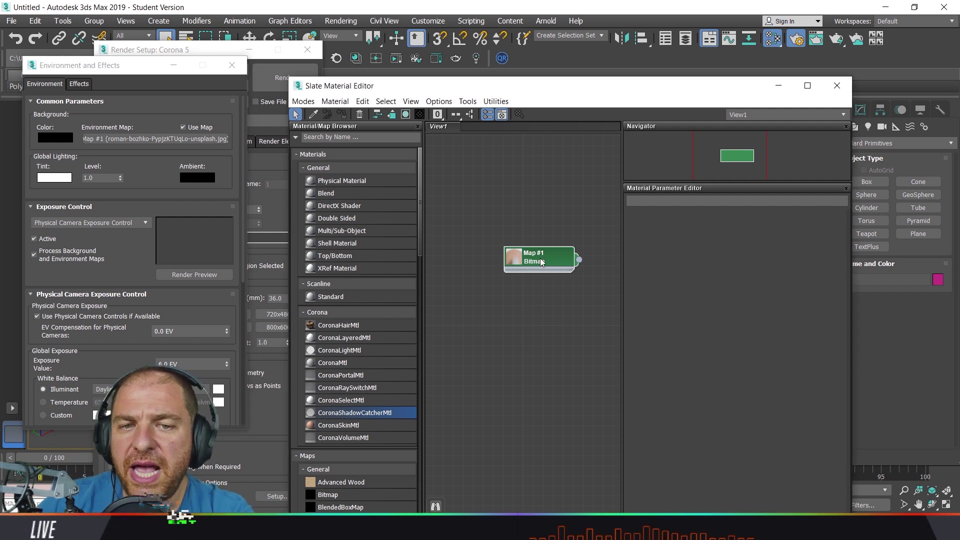
Step: Change Map #1's Coordinates mapping from Spherical Environment to Screen
{"action": "double_click", "coordinate": [542, 261]}
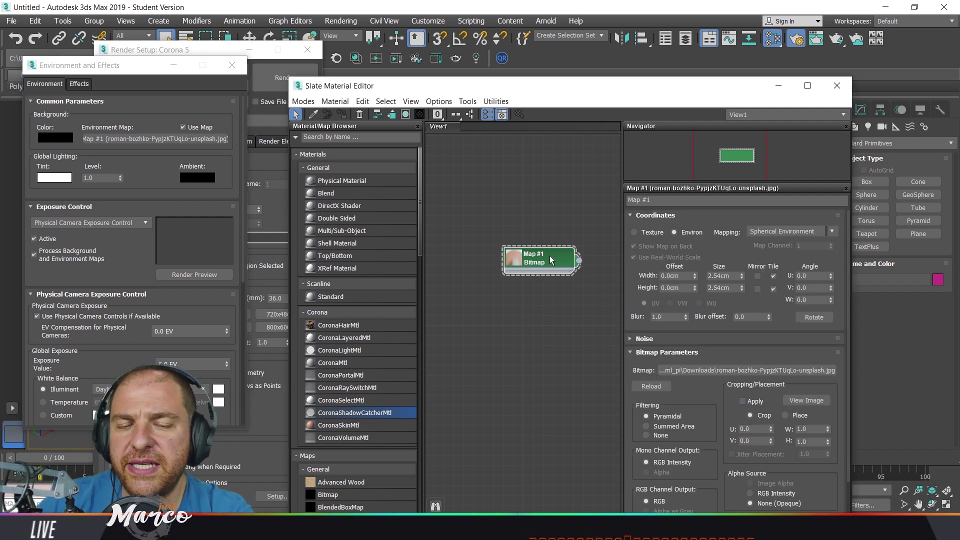
{"action": "middle_click_drag", "start_coordinate": [551, 258], "coordinate": [506, 257]}
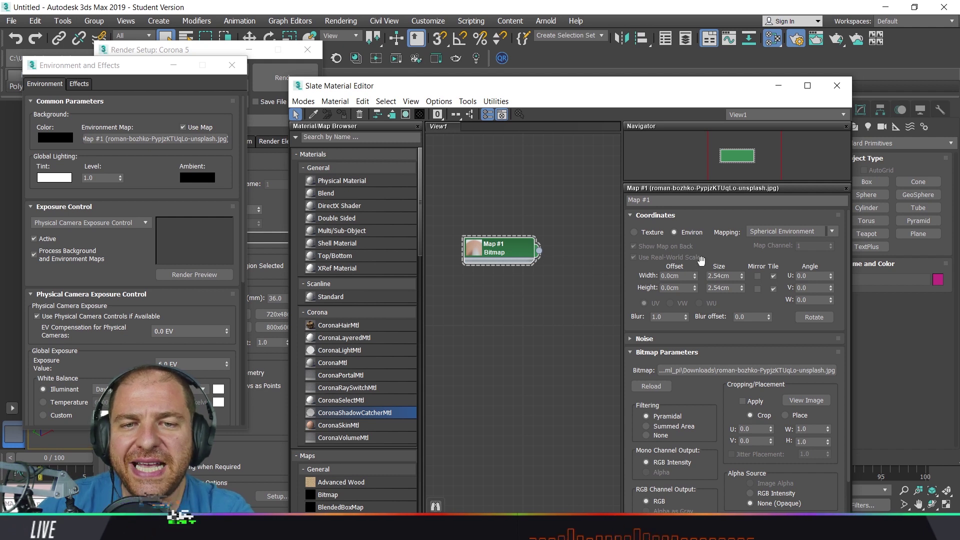
{"action": "middle_click_drag", "start_coordinate": [560, 258], "coordinate": [569, 271]}
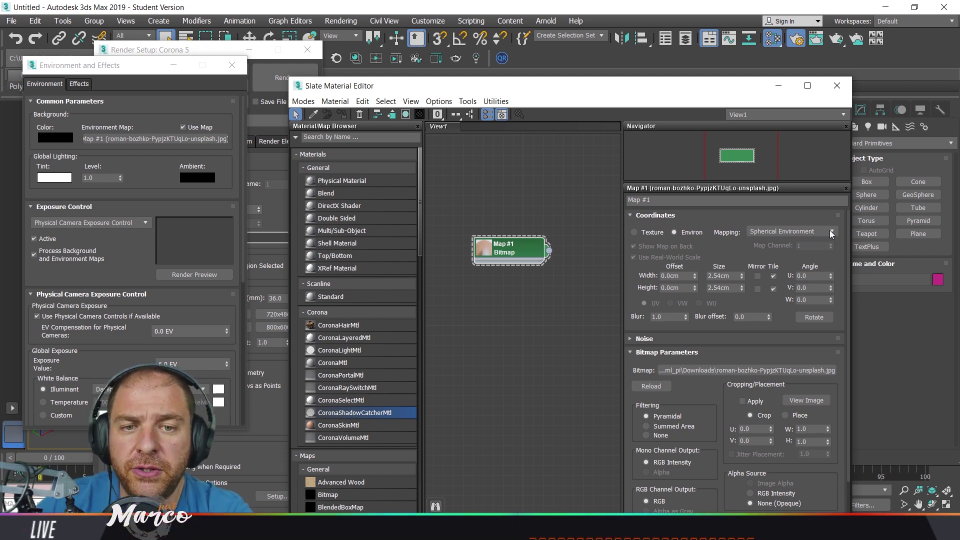
{"action": "left_click", "coordinate": [831, 234]}
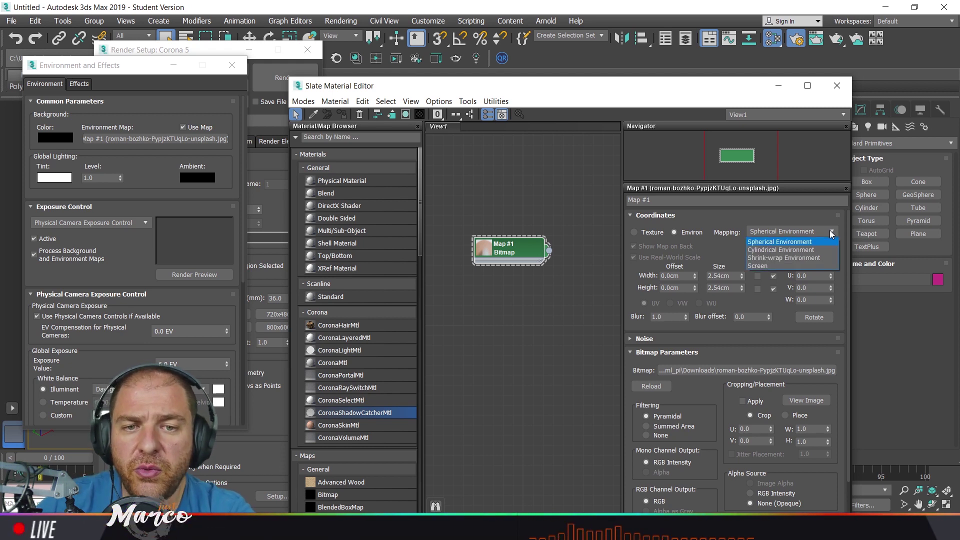
{"action": "left_click", "coordinate": [818, 268]}
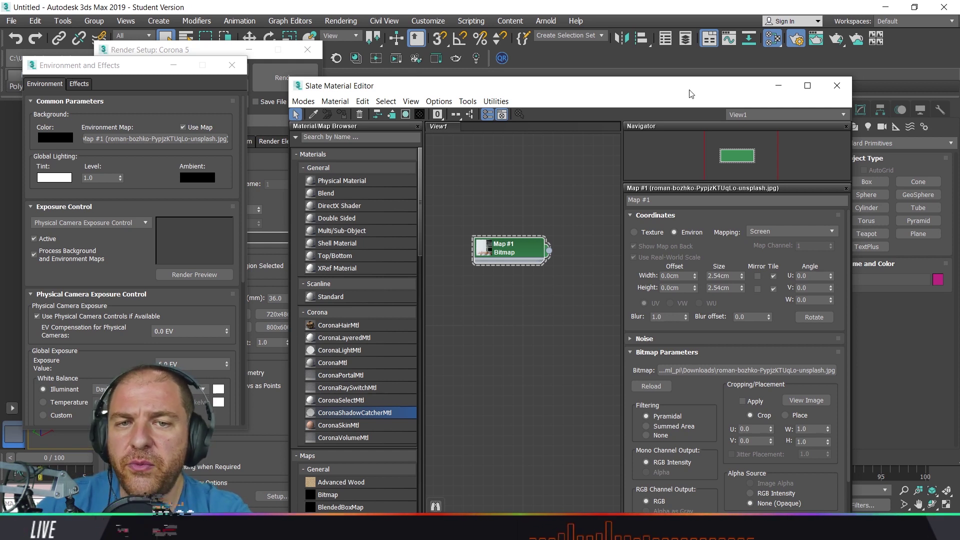
Step: Minimize the Slate Material Editor and close the Environment and Effects dialog
{"action": "left_click", "coordinate": [778, 88]}
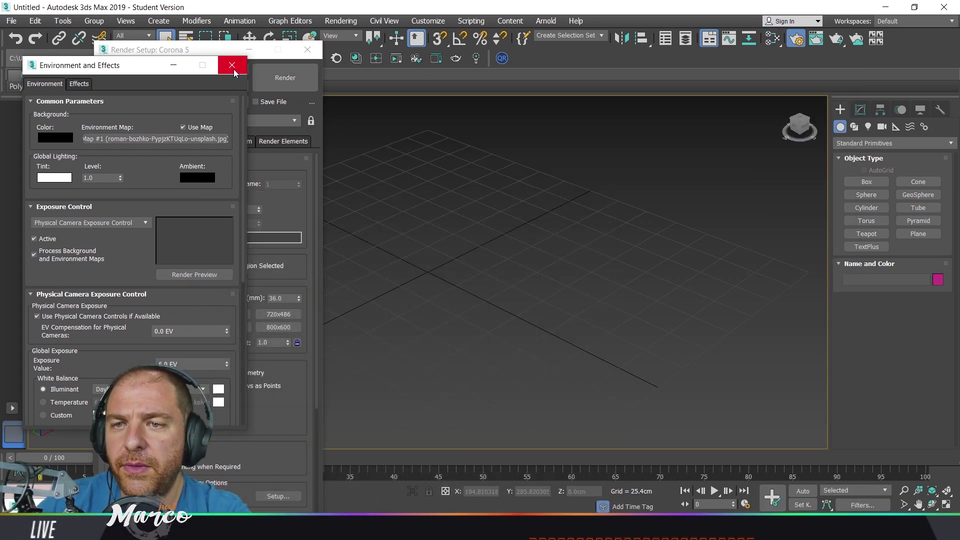
{"action": "left_click", "coordinate": [232, 65]}
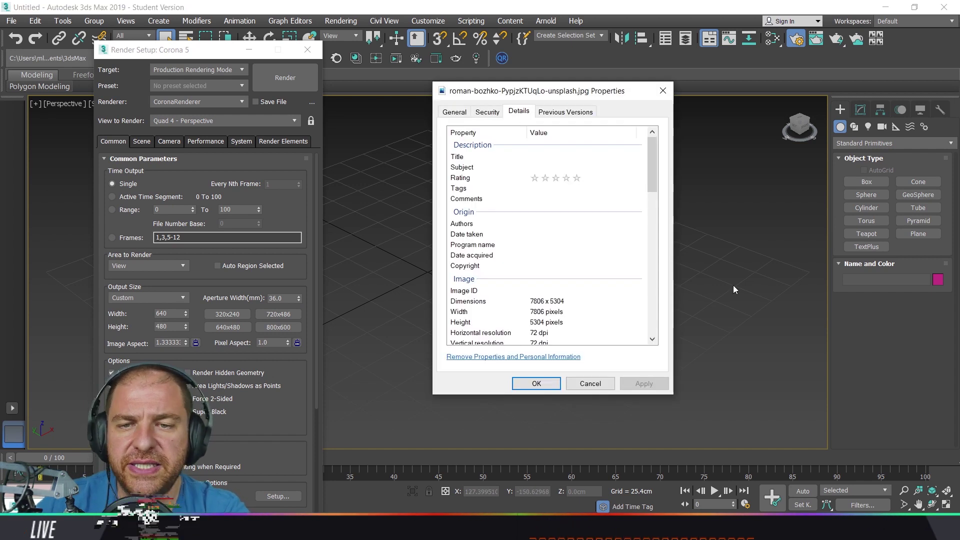
Step: Move the desk photo's Properties window aside, showing its 7806 x 5304 pixel dimensions
{"action": "mouse_move", "coordinate": [558, 96]}
{"action": "left_mouse_down"}
{"action": "mouse_move", "coordinate": [569, 103]}
{"action": "mouse_move", "coordinate": [571, 85]}
{"action": "left_mouse_up"}
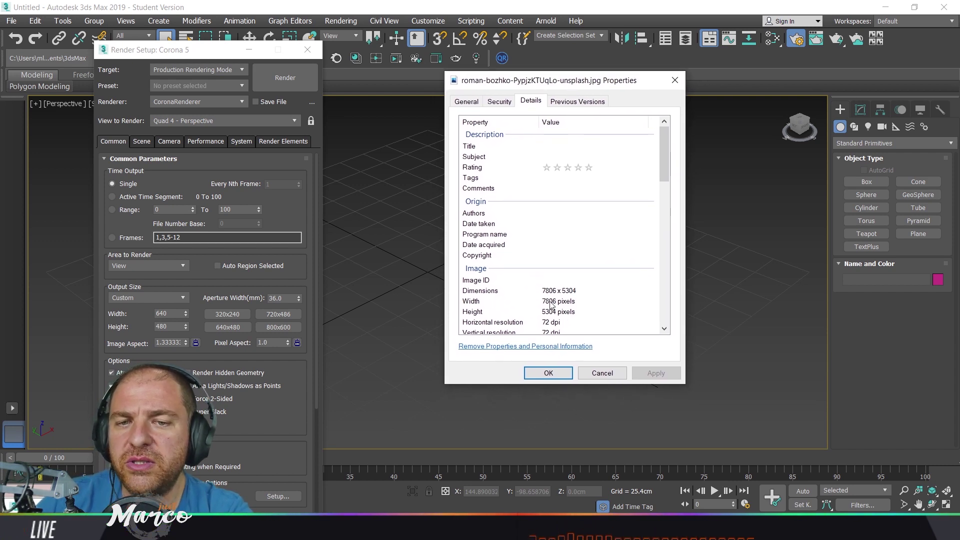
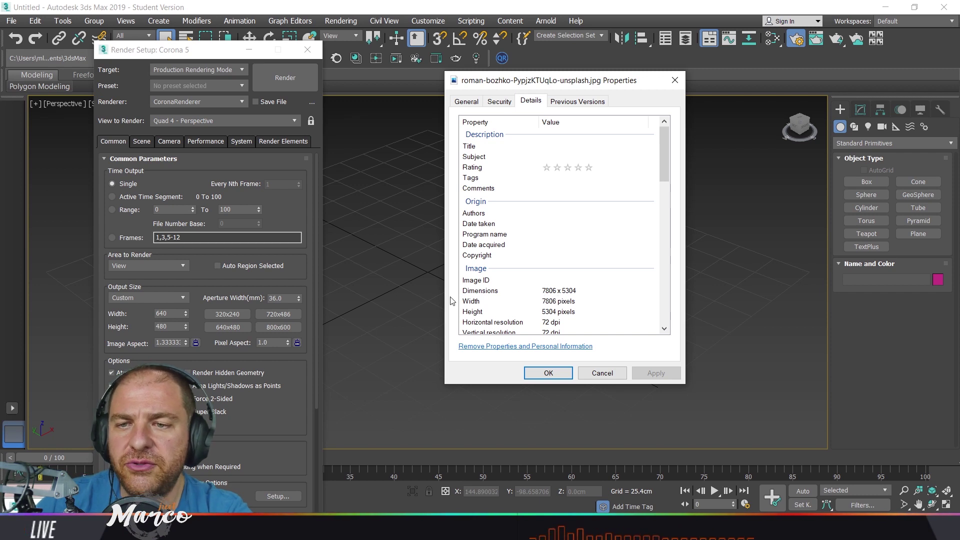
Step: Set the render output to Width 7806 and Height 5304 with the image aspect locked
{"action": "left_click", "coordinate": [178, 312]}
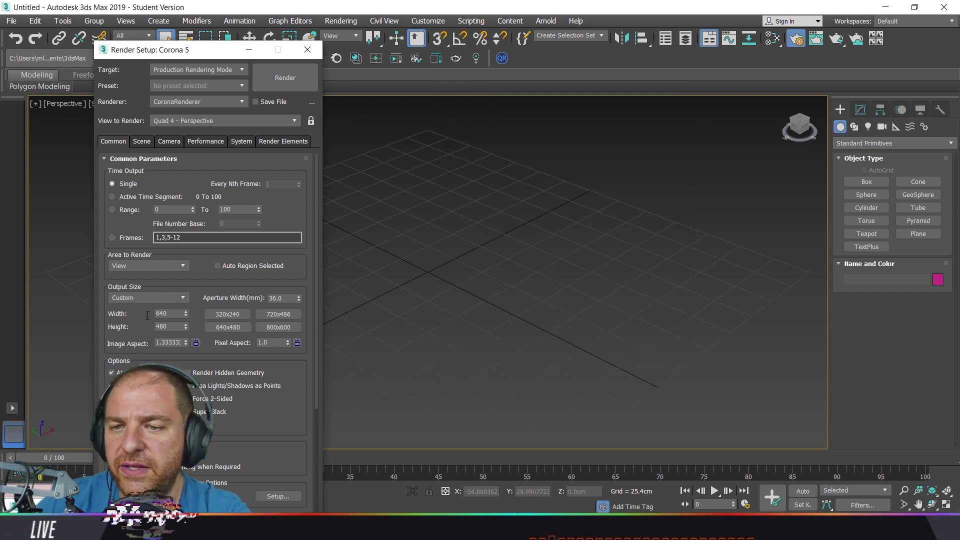
{"action": "type", "text": "7"}
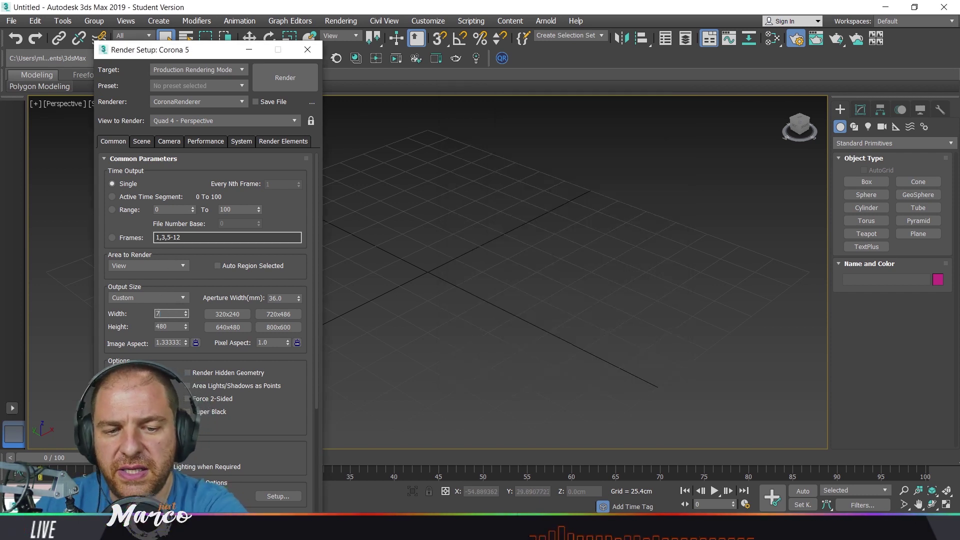
{"action": "type", "text": "806"}
{"action": "type", "text": "806"}
{"action": "key", "text": "Return"}
{"action": "double_click", "coordinate": [174, 327]}
{"action": "type", "text": "530"}
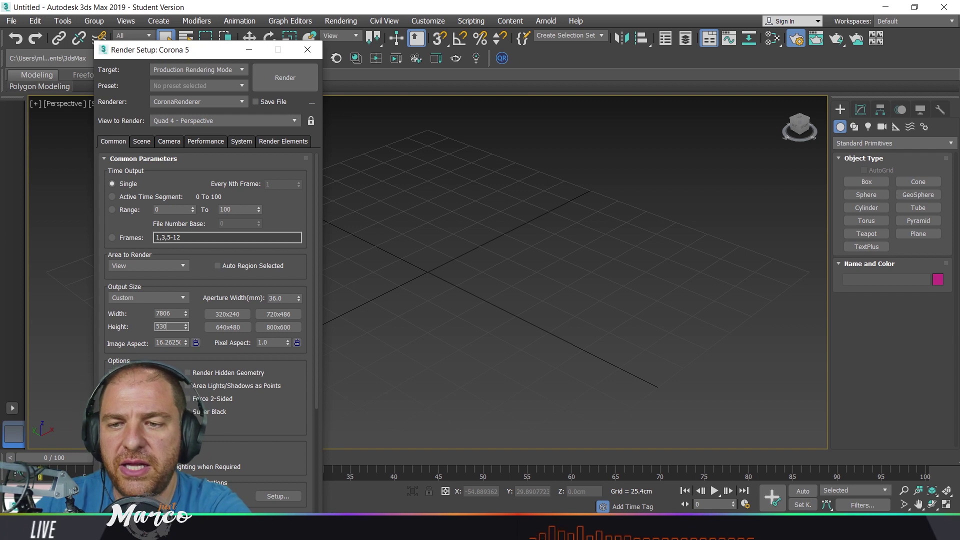
{"action": "type", "text": "4"}
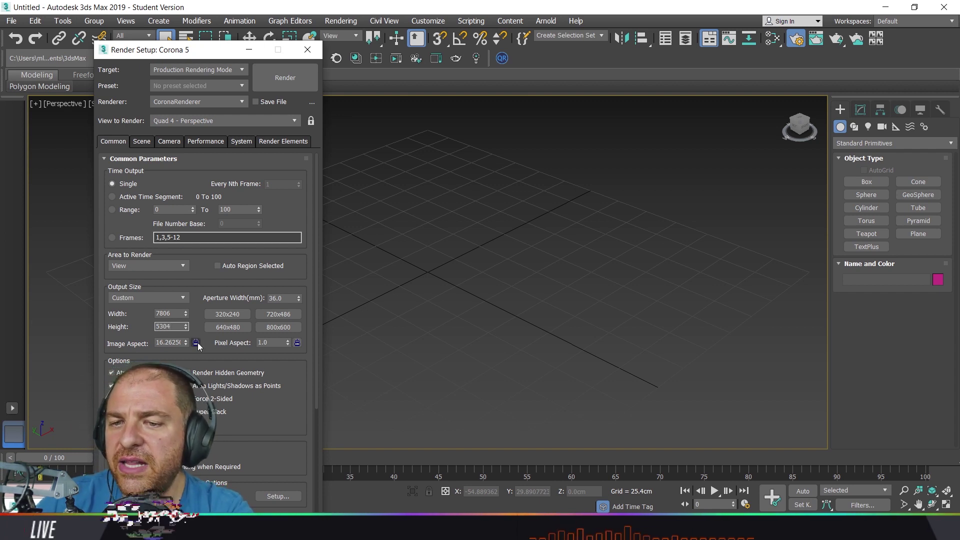
{"action": "left_click", "coordinate": [196, 343]}
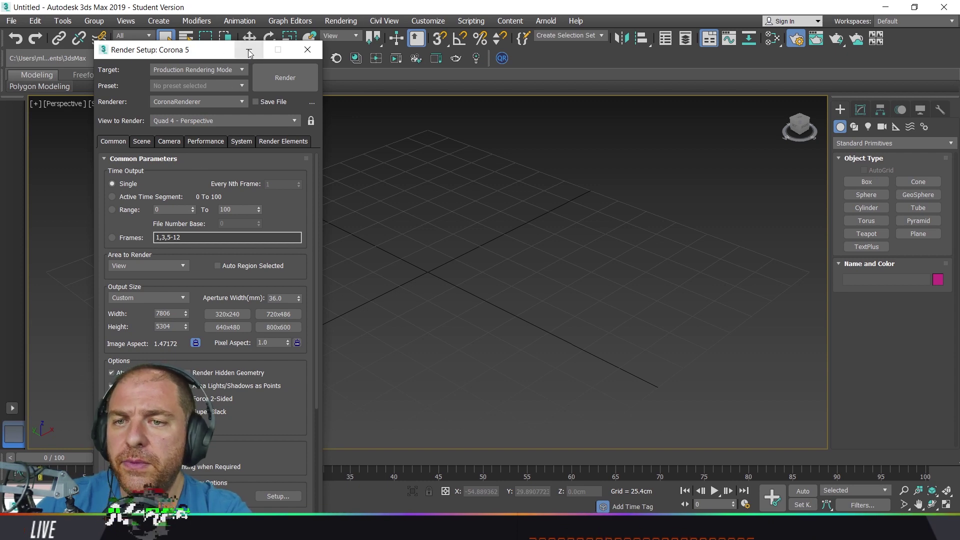
Step: Close Render Setup and use the environment photo as the viewport background
{"action": "key", "text": "F10"}
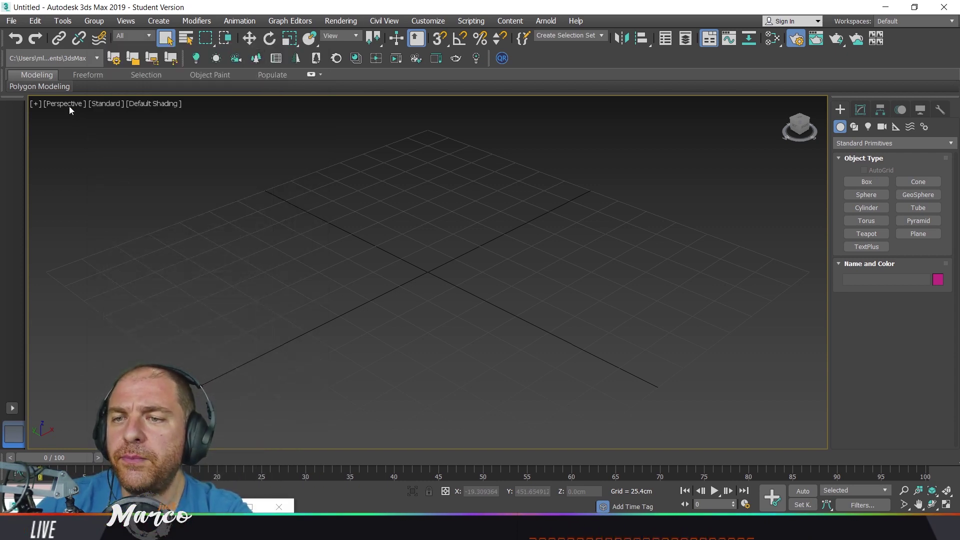
{"action": "left_click", "coordinate": [126, 21]}
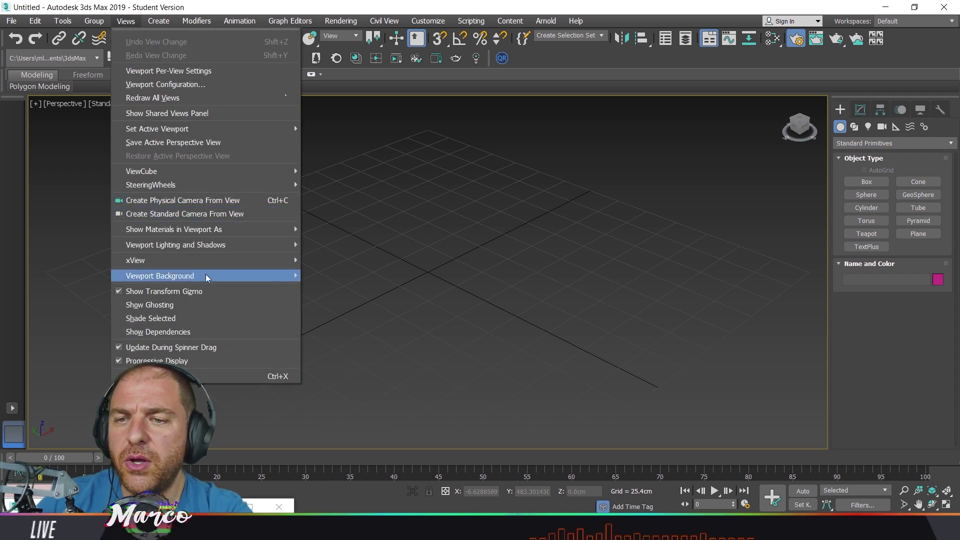
{"action": "mouse_move", "coordinate": [160, 277]}
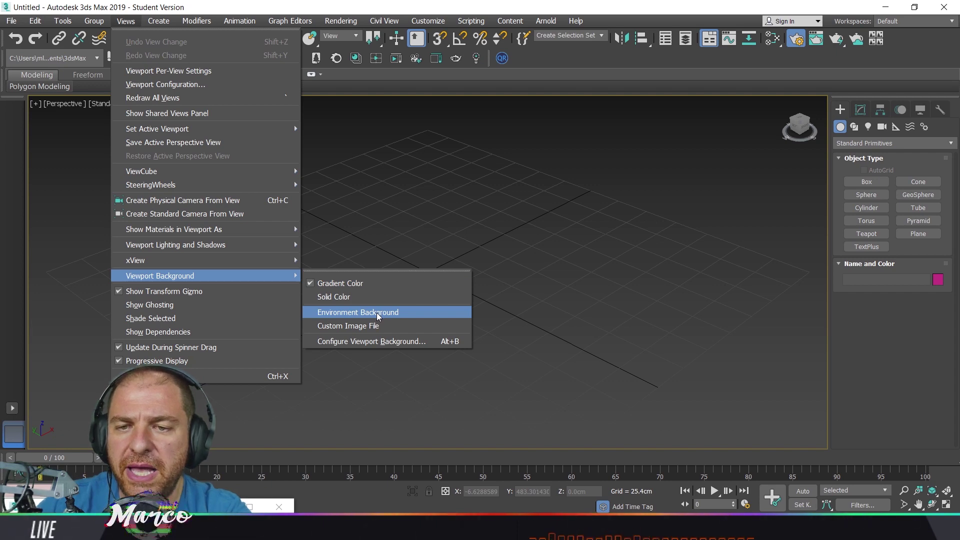
{"action": "left_click", "coordinate": [377, 312]}
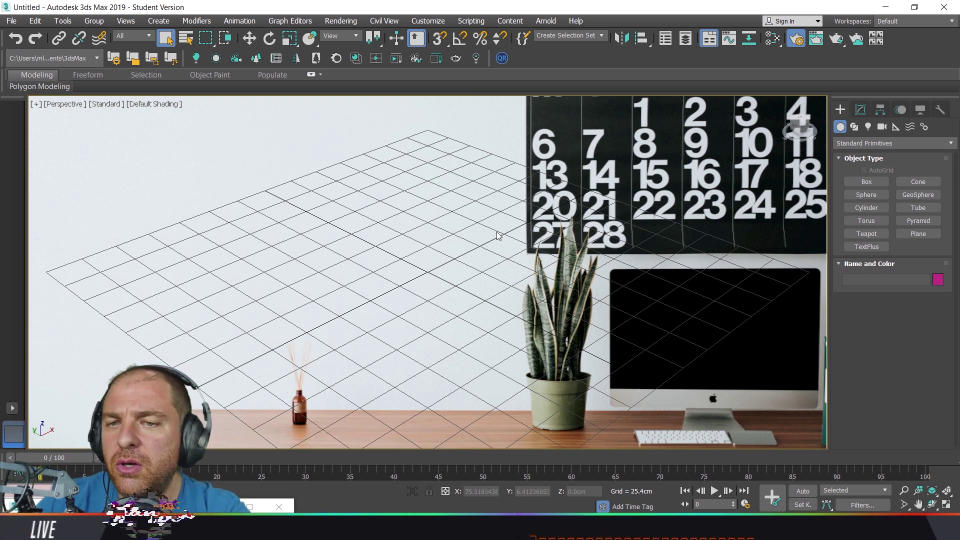
Step: Turn on Show Safe Frames for the Perspective viewport
{"action": "left_click", "coordinate": [63, 105]}
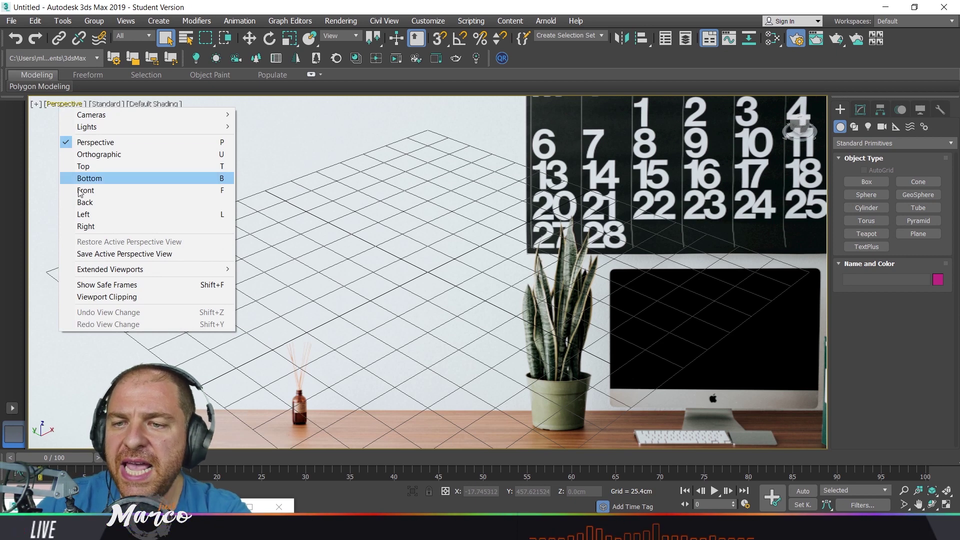
{"action": "left_click", "coordinate": [111, 287]}
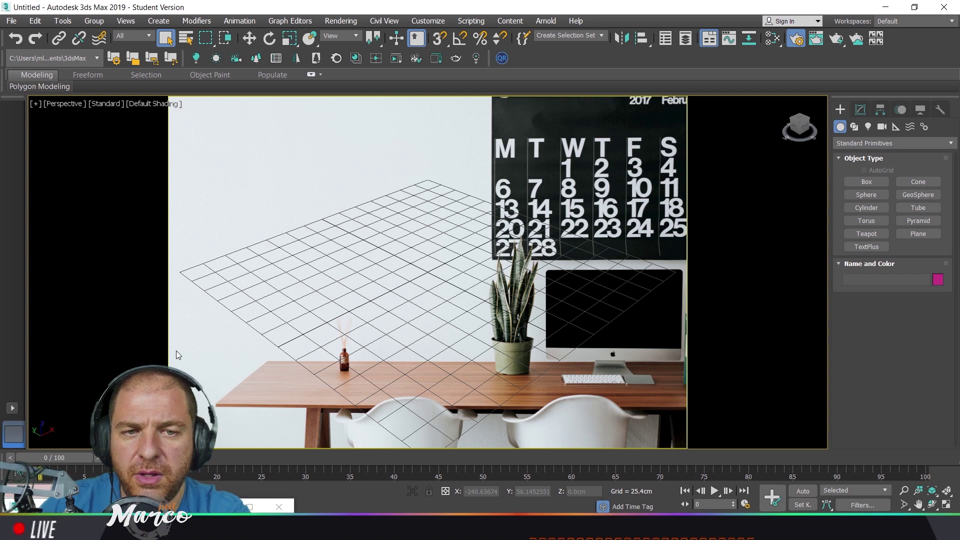
Step: Start the Perspective Match utility from the Utilities panel and show its vanishing lines
{"action": "left_click", "coordinate": [942, 113]}
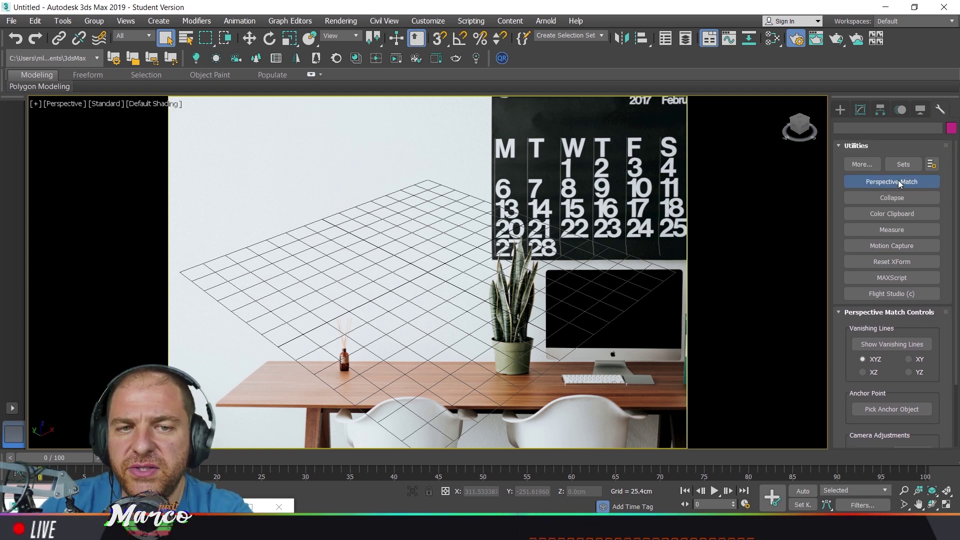
{"action": "left_click", "coordinate": [893, 185]}
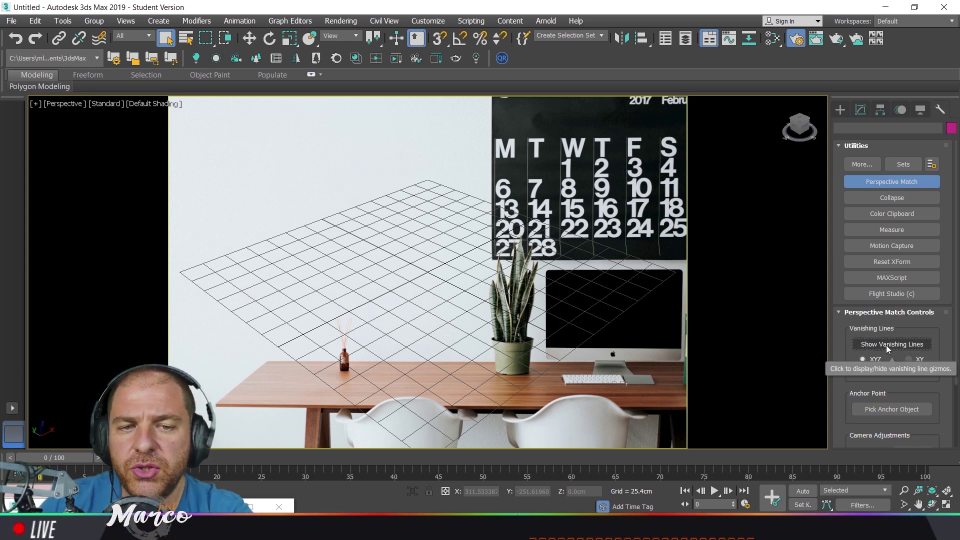
{"action": "left_click", "coordinate": [890, 347]}
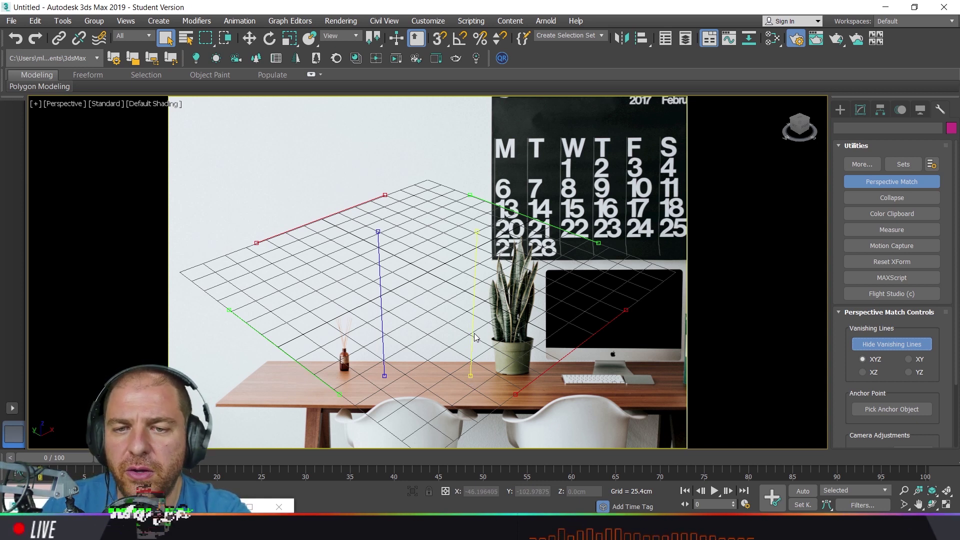
Step: Fit the blue vertical vanishing lines to the monitor's right and left edges, top to bottom
{"action": "mouse_move", "coordinate": [622, 338]}
{"action": "left_mouse_down"}
{"action": "mouse_move", "coordinate": [655, 375]}
{"action": "mouse_move", "coordinate": [678, 381]}
{"action": "left_mouse_up"}
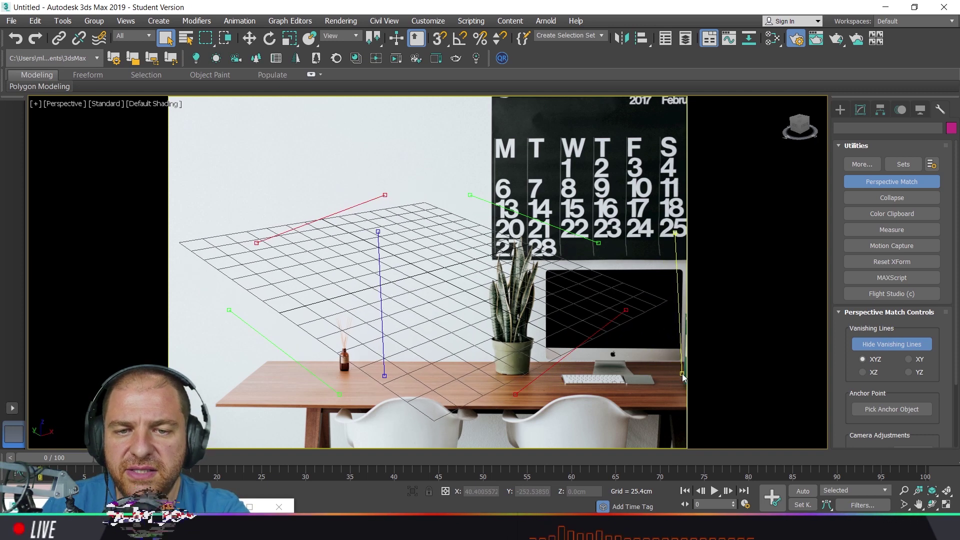
{"action": "left_click_drag", "start_coordinate": [675, 241], "coordinate": [683, 236]}
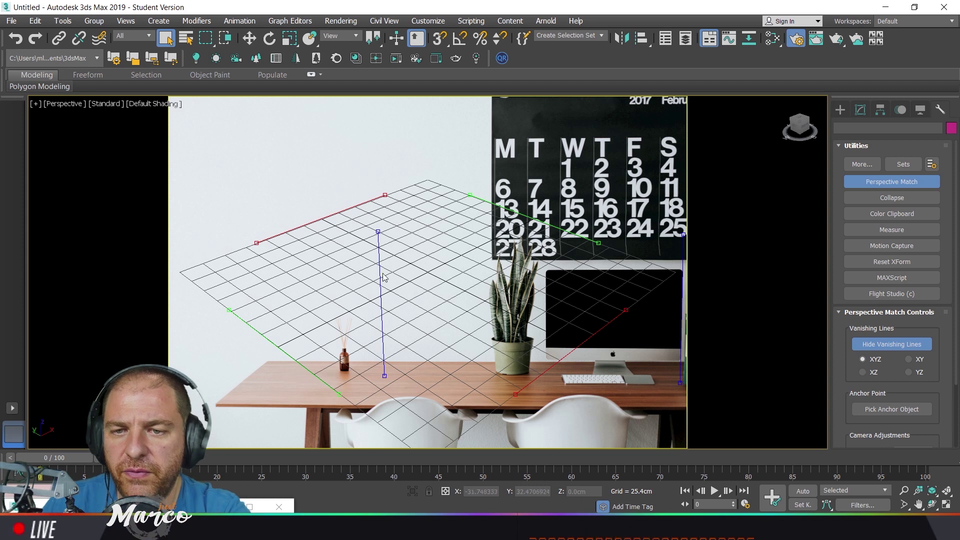
{"action": "mouse_move", "coordinate": [490, 293]}
{"action": "left_mouse_down"}
{"action": "mouse_move", "coordinate": [448, 298]}
{"action": "mouse_move", "coordinate": [540, 268]}
{"action": "left_mouse_up"}
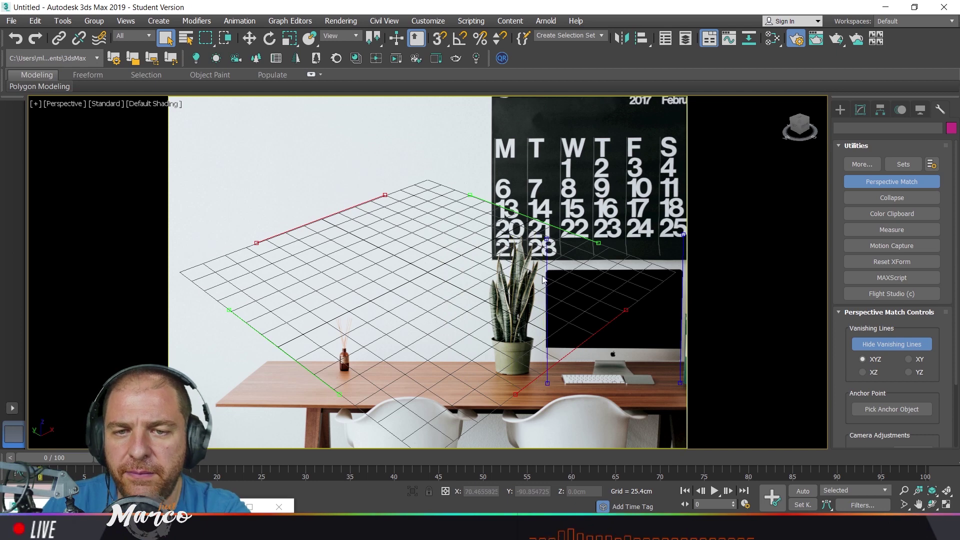
{"action": "left_click_drag", "start_coordinate": [547, 239], "coordinate": [547, 276]}
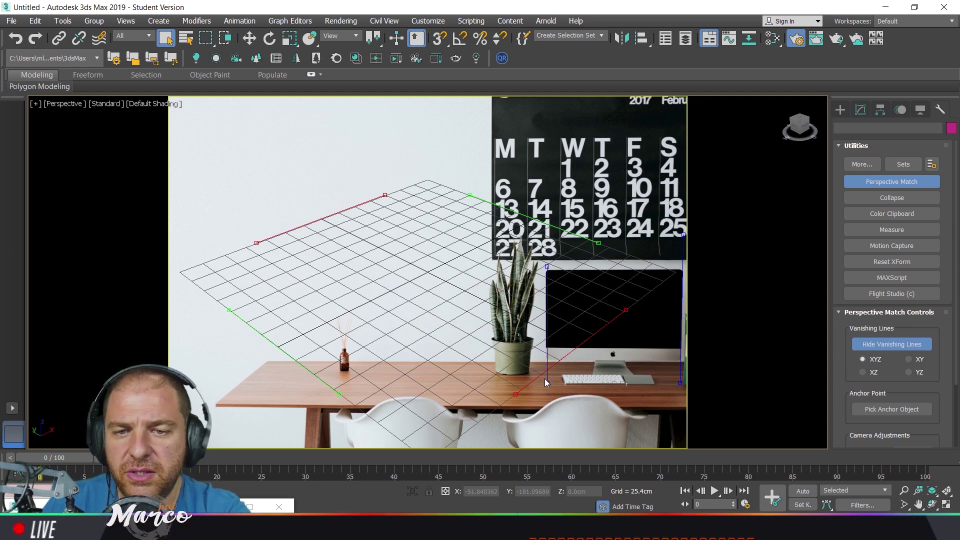
{"action": "left_click_drag", "start_coordinate": [547, 380], "coordinate": [546, 371]}
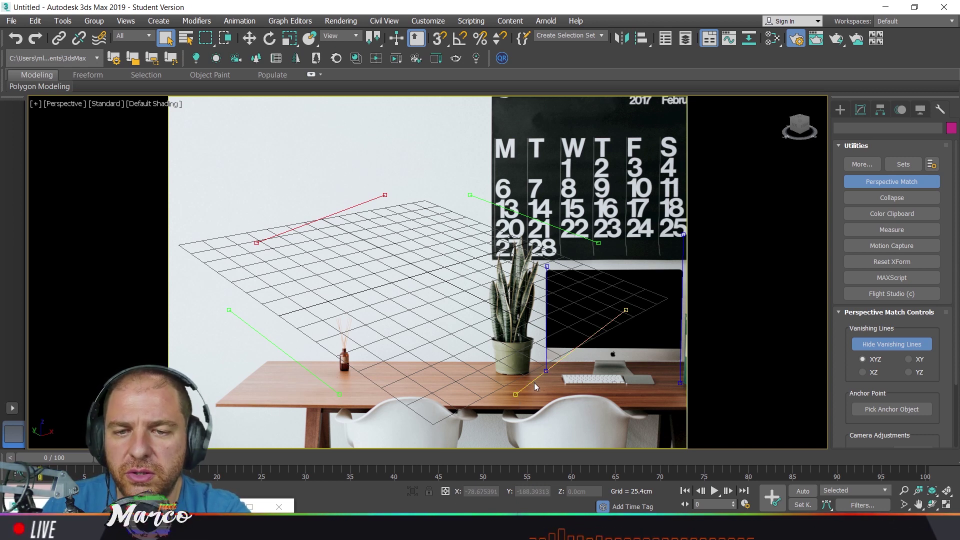
Step: Lay one red vanishing line along the tabletop's front edge and the other along its back edge
{"action": "mouse_move", "coordinate": [532, 381]}
{"action": "left_mouse_down"}
{"action": "mouse_move", "coordinate": [395, 431]}
{"action": "mouse_move", "coordinate": [219, 404]}
{"action": "left_mouse_up"}
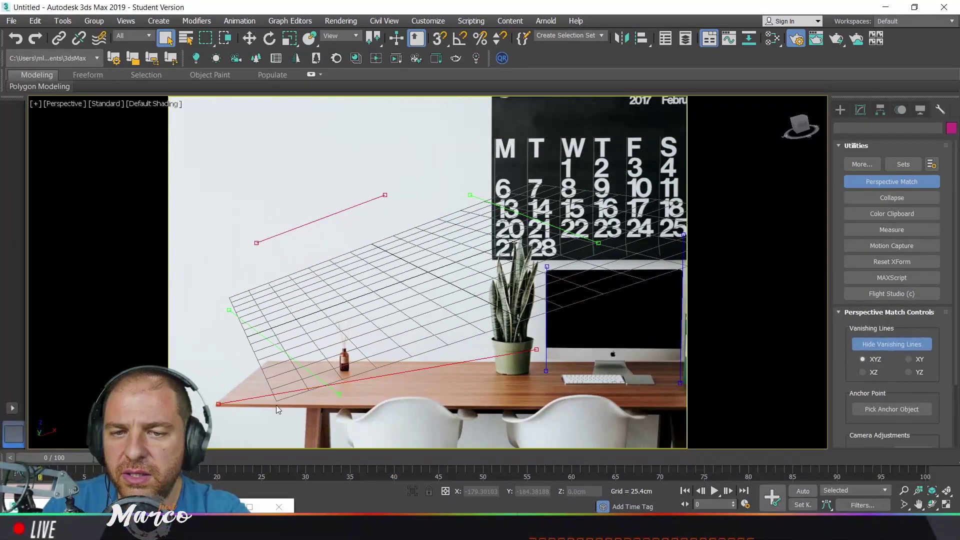
{"action": "mouse_move", "coordinate": [537, 349]}
{"action": "left_mouse_down"}
{"action": "mouse_move", "coordinate": [635, 395]}
{"action": "mouse_move", "coordinate": [702, 411]}
{"action": "left_mouse_up"}
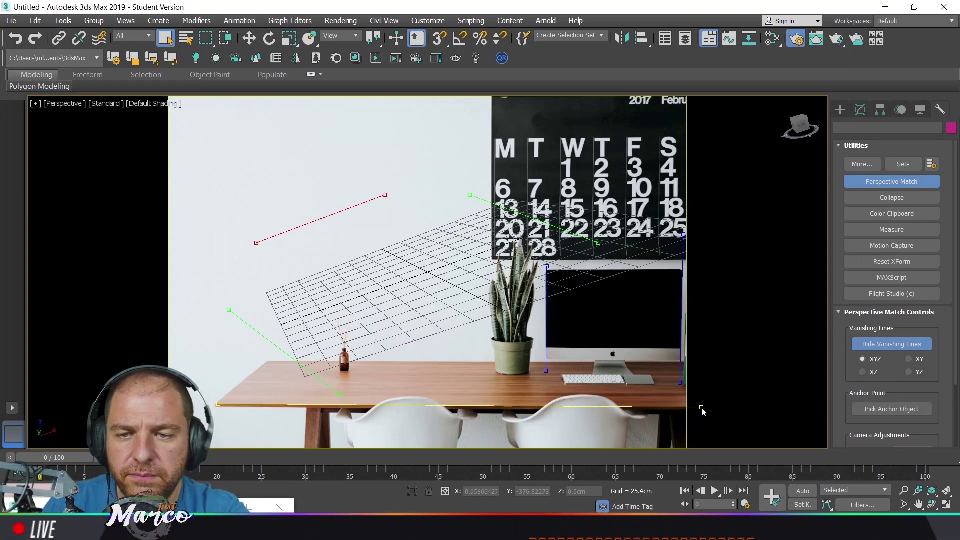
{"action": "mouse_move", "coordinate": [306, 226]}
{"action": "left_mouse_down"}
{"action": "mouse_move", "coordinate": [403, 298]}
{"action": "mouse_move", "coordinate": [334, 367]}
{"action": "left_mouse_up"}
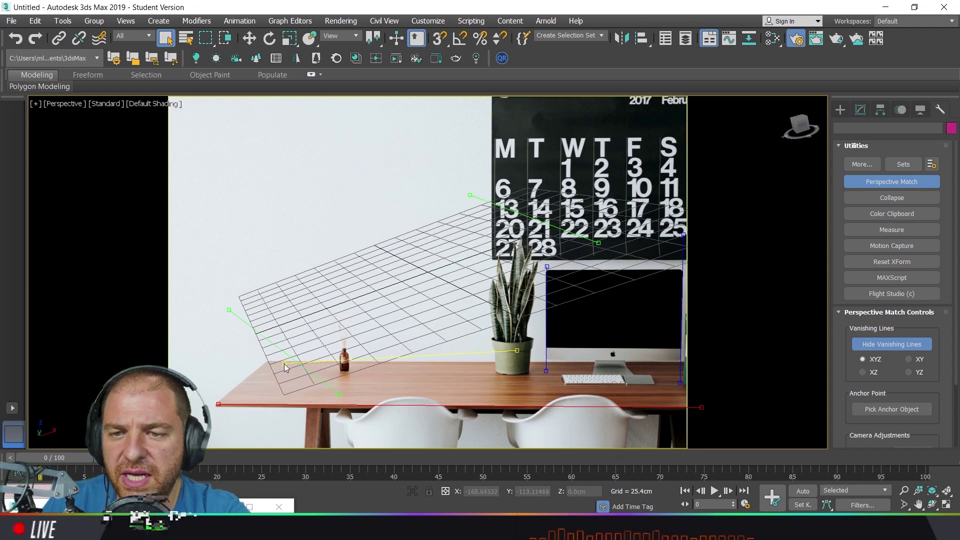
{"action": "left_click_drag", "start_coordinate": [334, 366], "coordinate": [270, 361]}
{"action": "left_click_drag", "start_coordinate": [507, 360], "coordinate": [671, 364]}
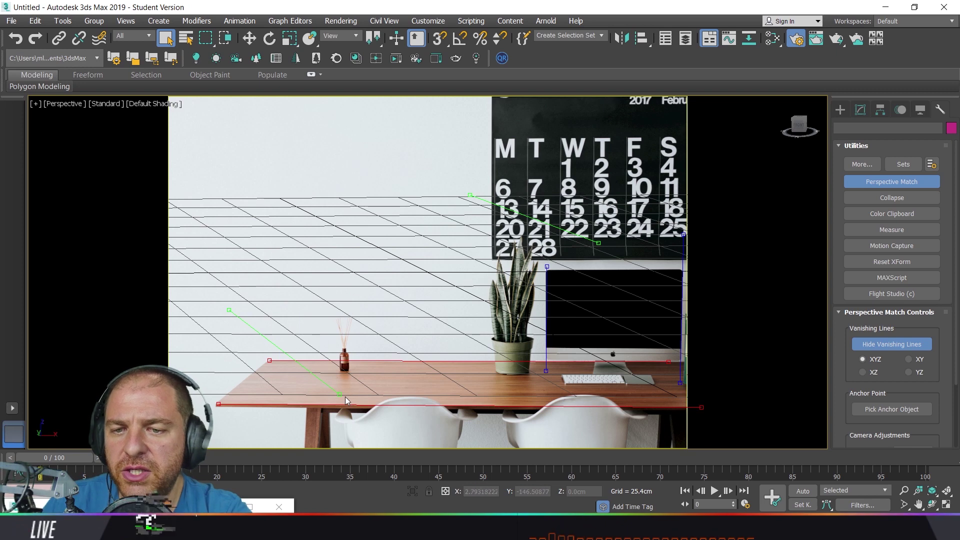
Step: Run a green vanishing line from the desk's front-left corner to its back-left corner
{"action": "left_click_drag", "start_coordinate": [345, 397], "coordinate": [218, 406]}
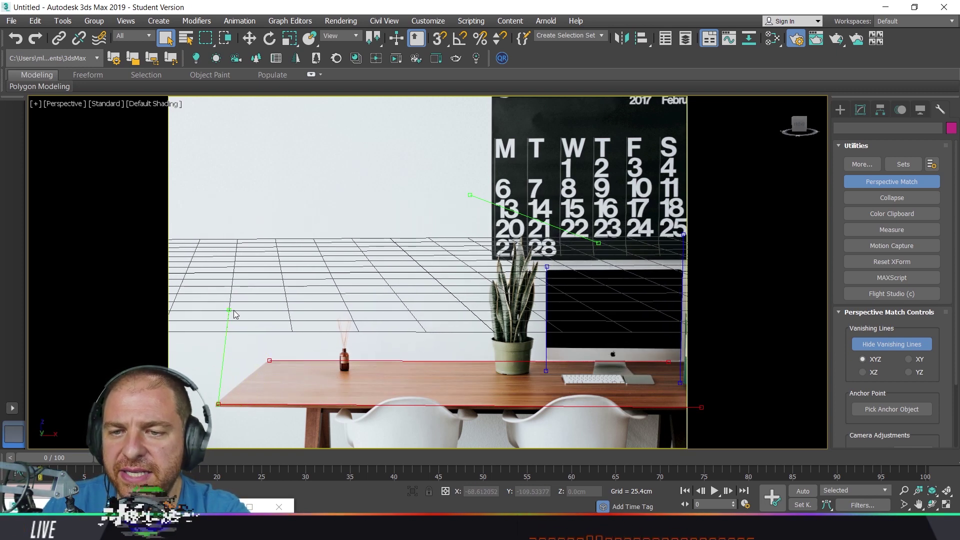
{"action": "left_click_drag", "start_coordinate": [230, 310], "coordinate": [269, 362]}
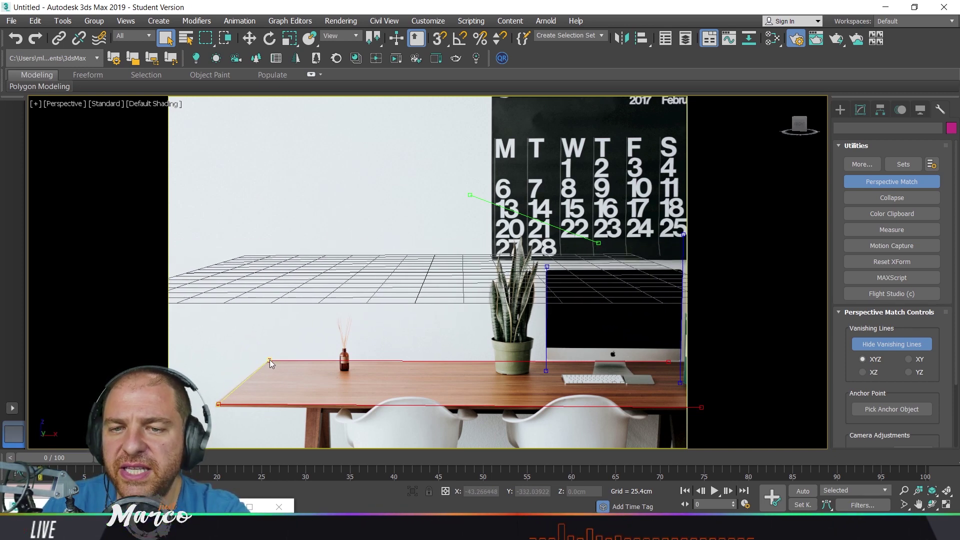
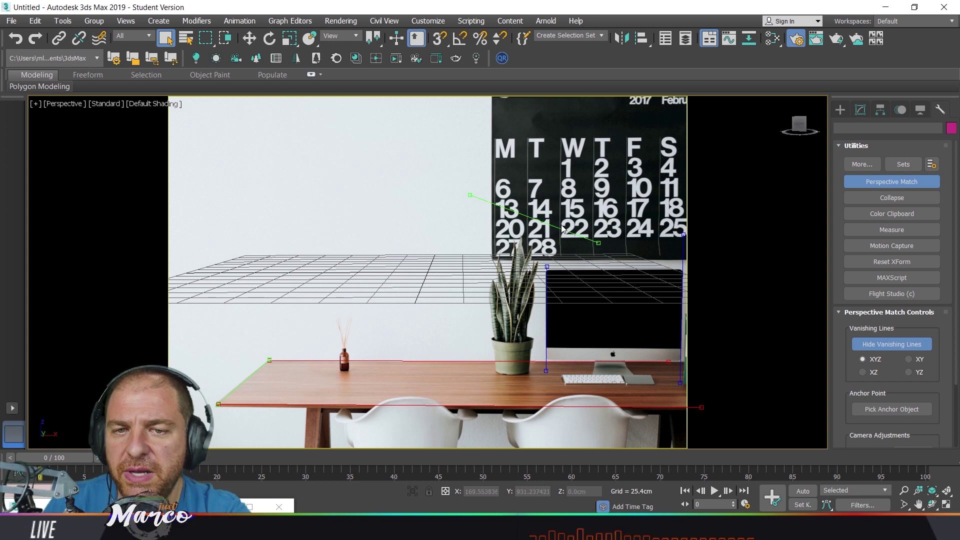
Step: Lay the first vanishing line from the monitor down onto the table edge
{"action": "left_click_drag", "start_coordinate": [583, 250], "coordinate": [636, 344]}
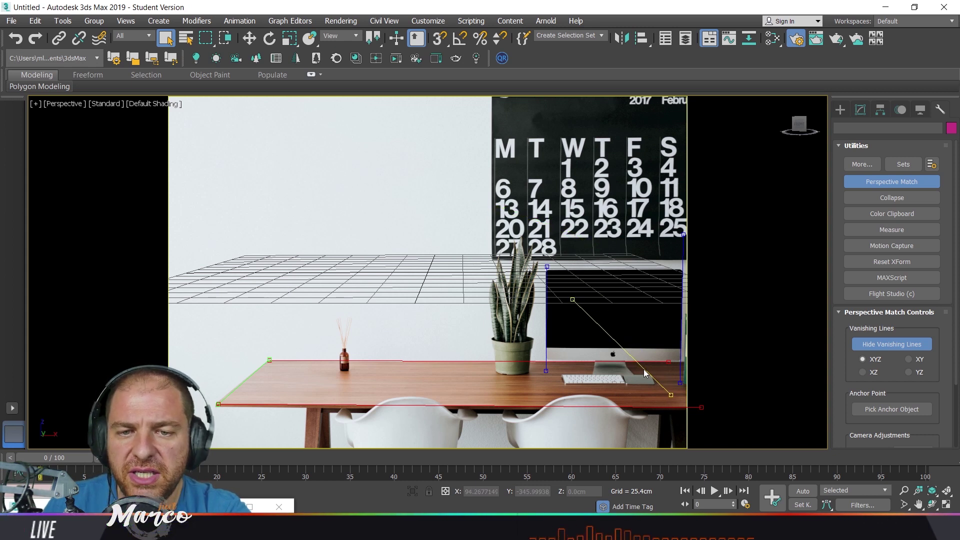
{"action": "left_click_drag", "start_coordinate": [670, 396], "coordinate": [659, 406]}
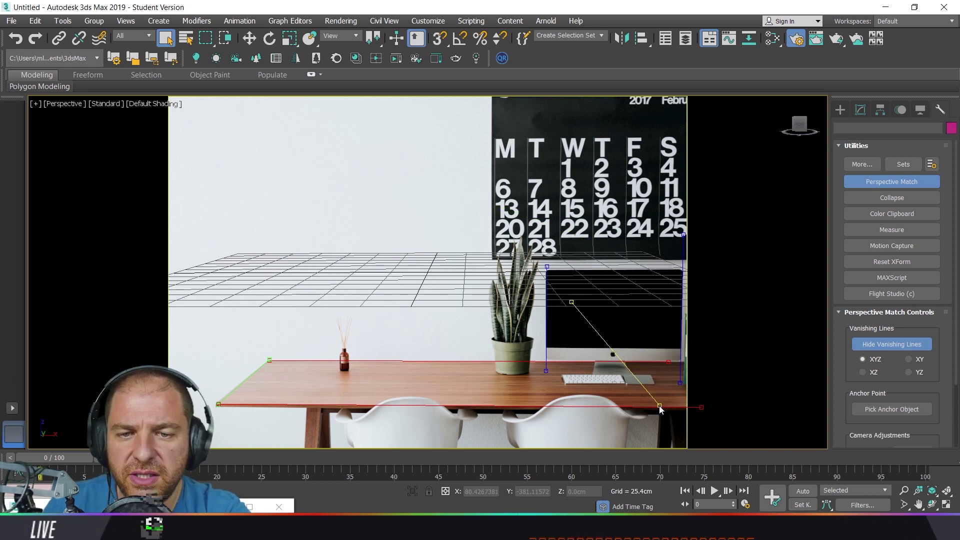
{"action": "left_click_drag", "start_coordinate": [571, 303], "coordinate": [629, 311]}
{"action": "left_click_drag", "start_coordinate": [663, 408], "coordinate": [667, 405]}
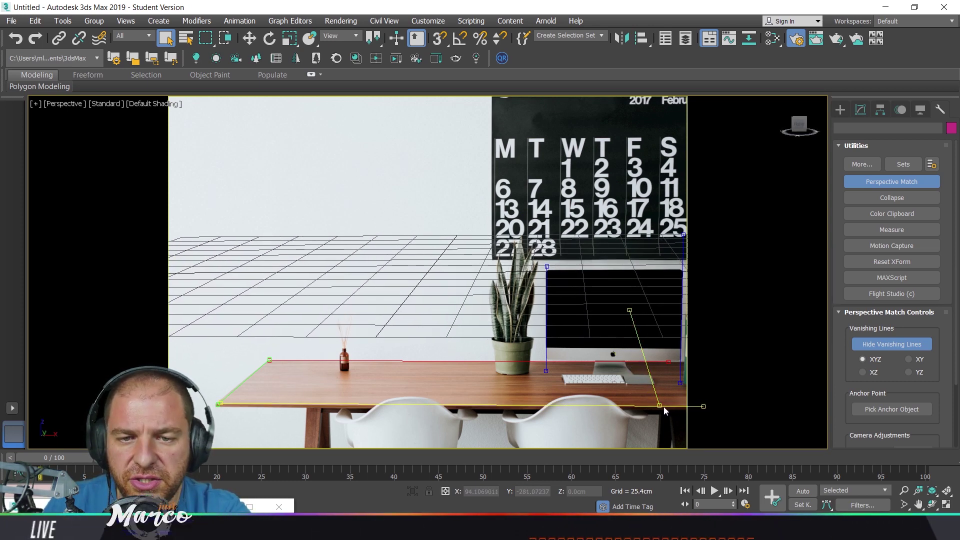
{"action": "left_click_drag", "start_coordinate": [665, 410], "coordinate": [660, 405]}
Step: Run the green vanishing line along the monitor side, past the table edge
{"action": "left_click_drag", "start_coordinate": [648, 343], "coordinate": [640, 337]}
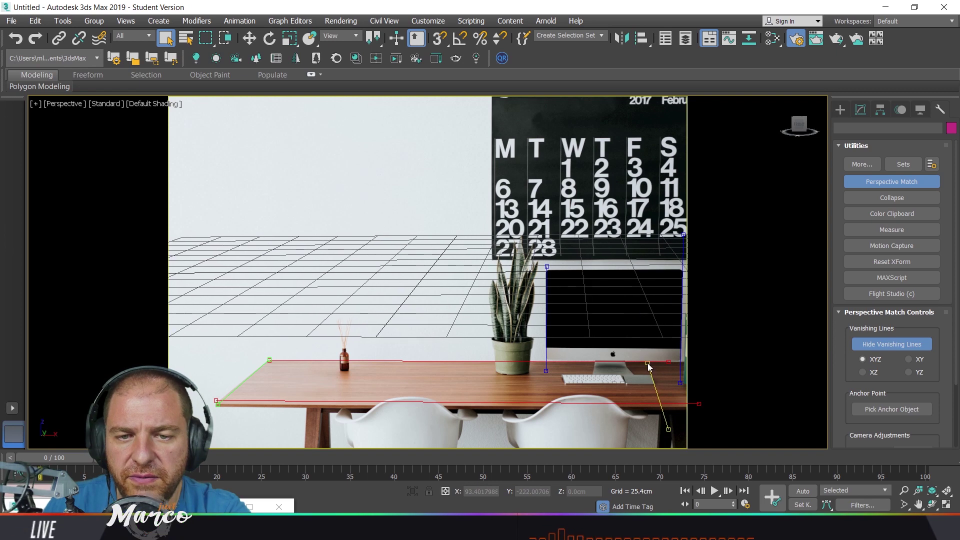
{"action": "left_click_drag", "start_coordinate": [639, 337], "coordinate": [651, 372]}
{"action": "left_click_drag", "start_coordinate": [667, 428], "coordinate": [667, 422]}
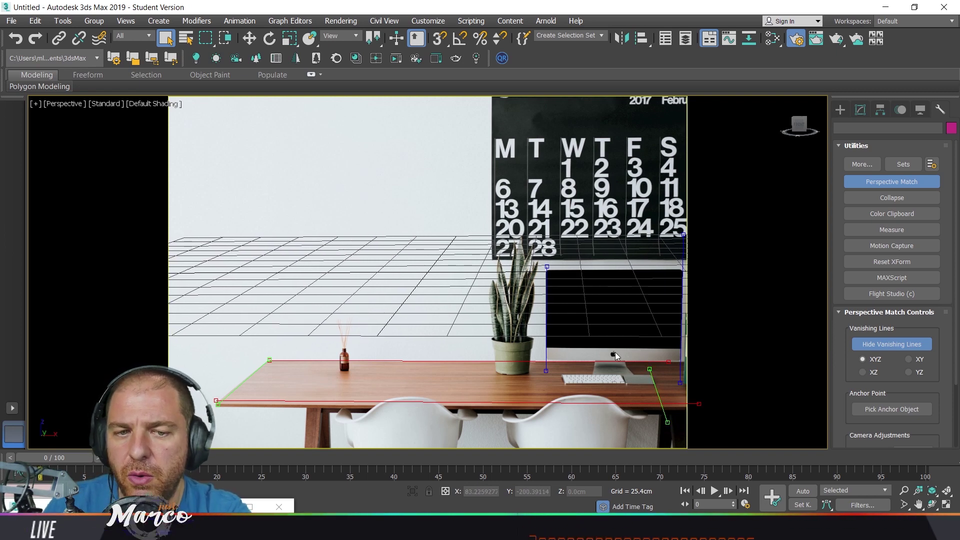
{"action": "left_click_drag", "start_coordinate": [846, 373], "coordinate": [846, 291]}
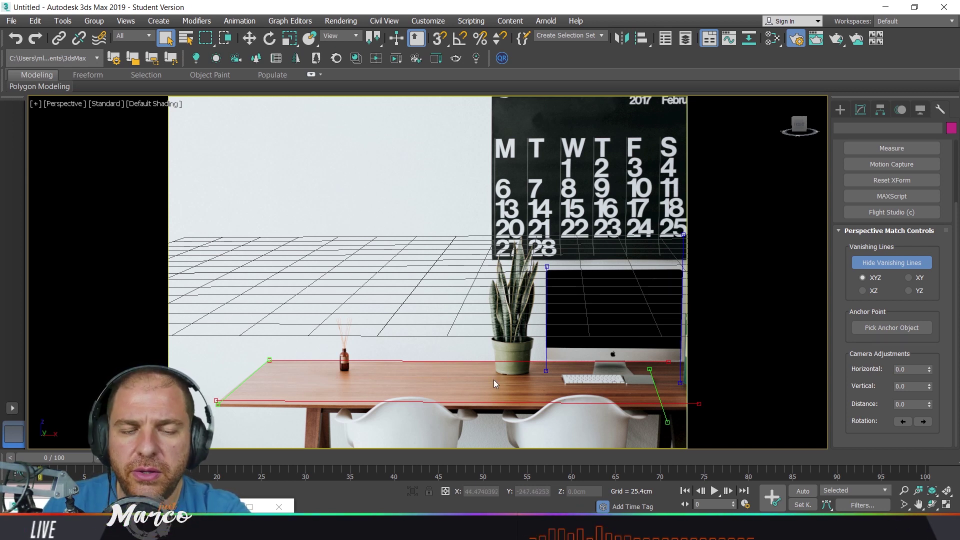
Step: Refine the front table-edge line, zero the camera-shift spinners, and pan the grid onto the table
{"action": "left_click_drag", "start_coordinate": [490, 403], "coordinate": [490, 406]}
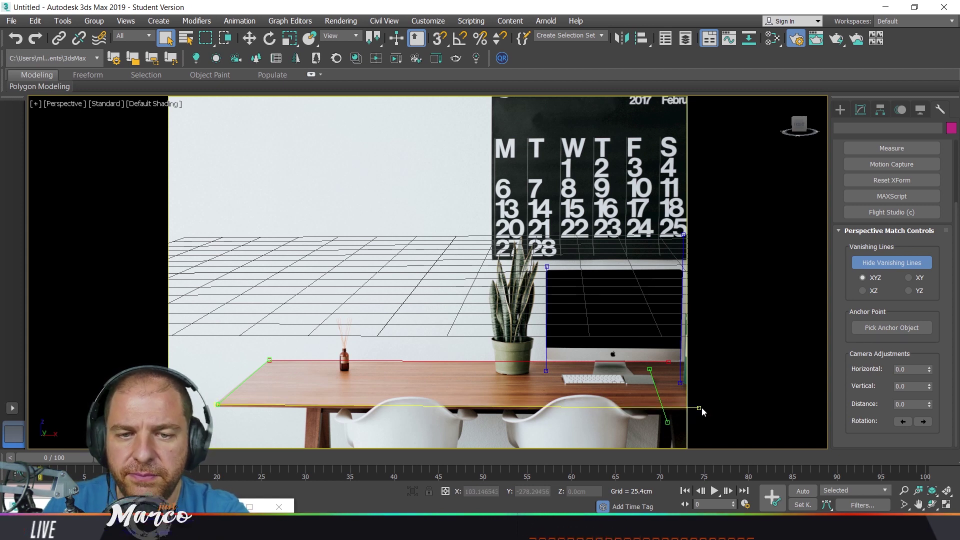
{"action": "left_click_drag", "start_coordinate": [702, 408], "coordinate": [701, 406]}
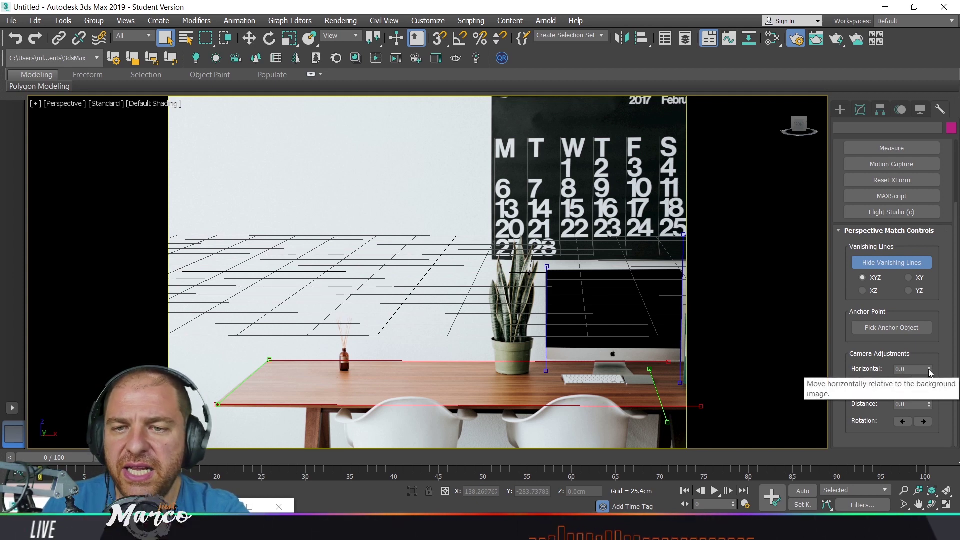
{"action": "mouse_move", "coordinate": [929, 372]}
{"action": "left_mouse_down"}
{"action": "mouse_move", "coordinate": [928, 327]}
{"action": "mouse_move", "coordinate": [930, 340]}
{"action": "left_mouse_up"}
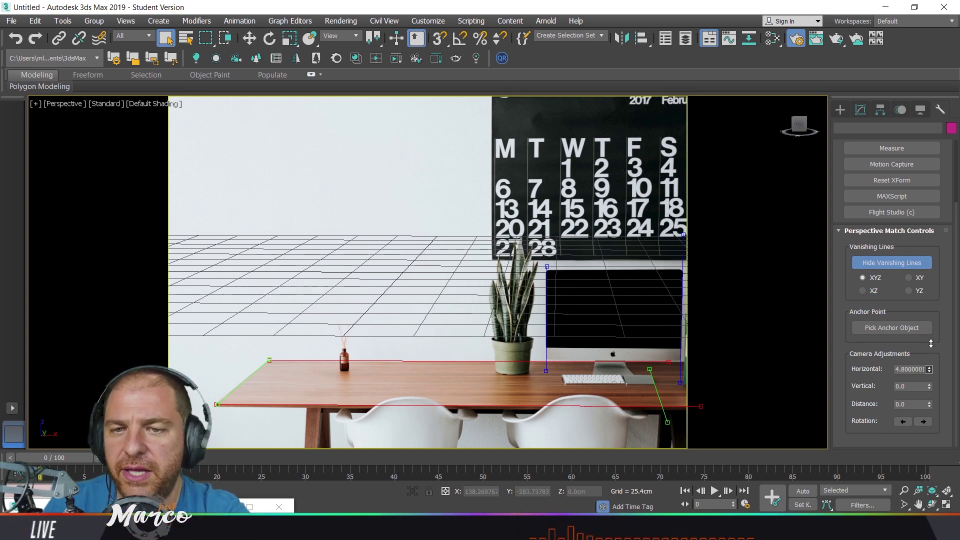
{"action": "right_click", "coordinate": [930, 340]}
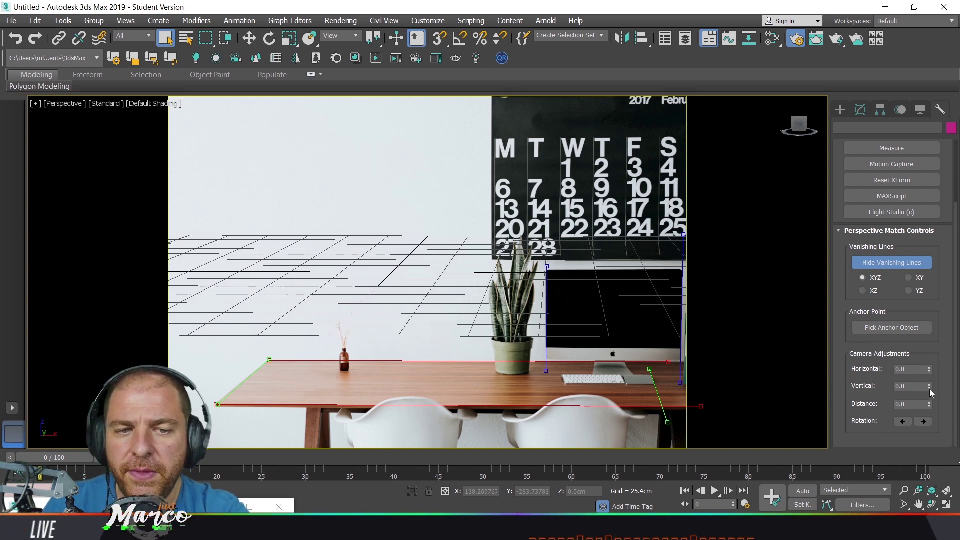
{"action": "mouse_move", "coordinate": [929, 388]}
{"action": "left_mouse_down"}
{"action": "mouse_move", "coordinate": [925, 312]}
{"action": "mouse_move", "coordinate": [929, 387]}
{"action": "left_mouse_up"}
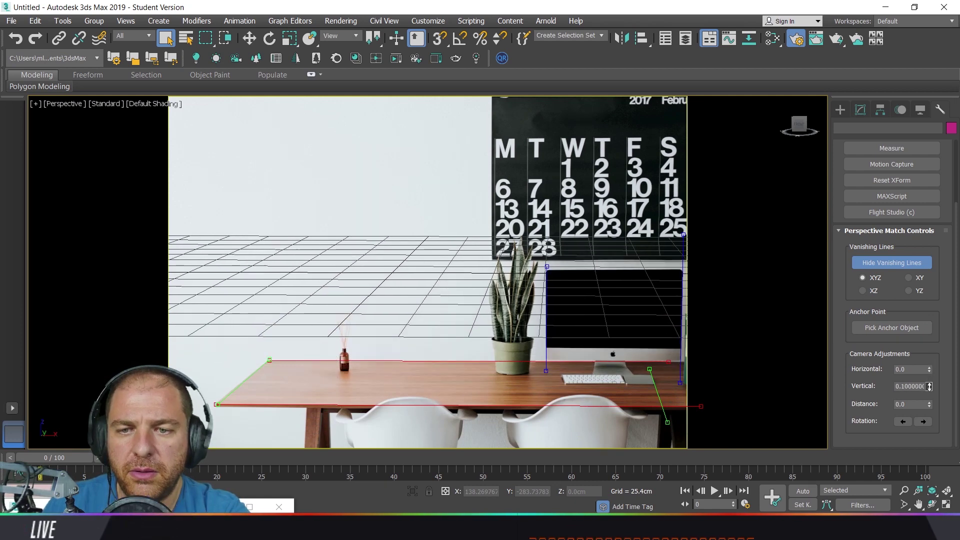
{"action": "mouse_move", "coordinate": [929, 386]}
{"action": "left_mouse_down"}
{"action": "mouse_move", "coordinate": [934, 410]}
{"action": "mouse_move", "coordinate": [894, 124]}
{"action": "mouse_move", "coordinate": [894, 225]}
{"action": "left_mouse_up"}
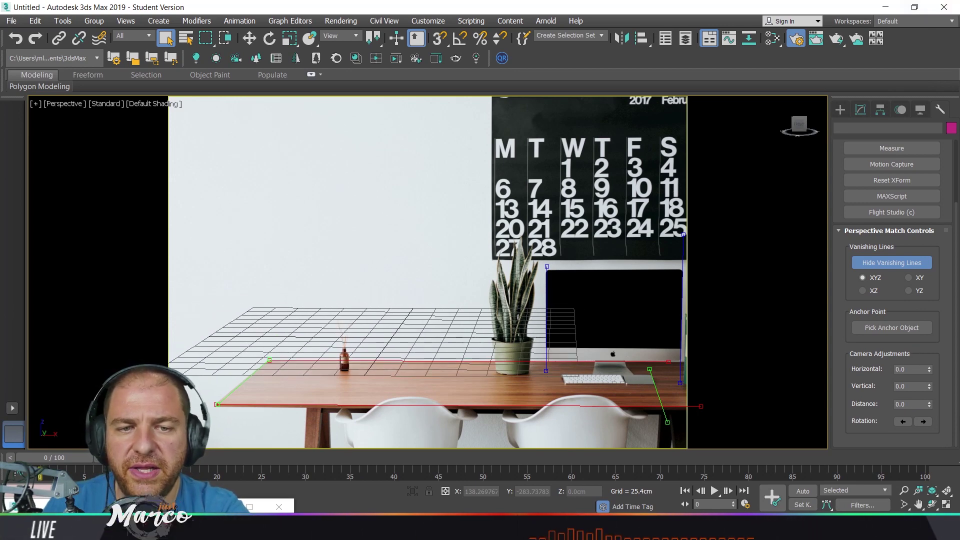
{"action": "left_click_drag", "start_coordinate": [930, 386], "coordinate": [930, 310]}
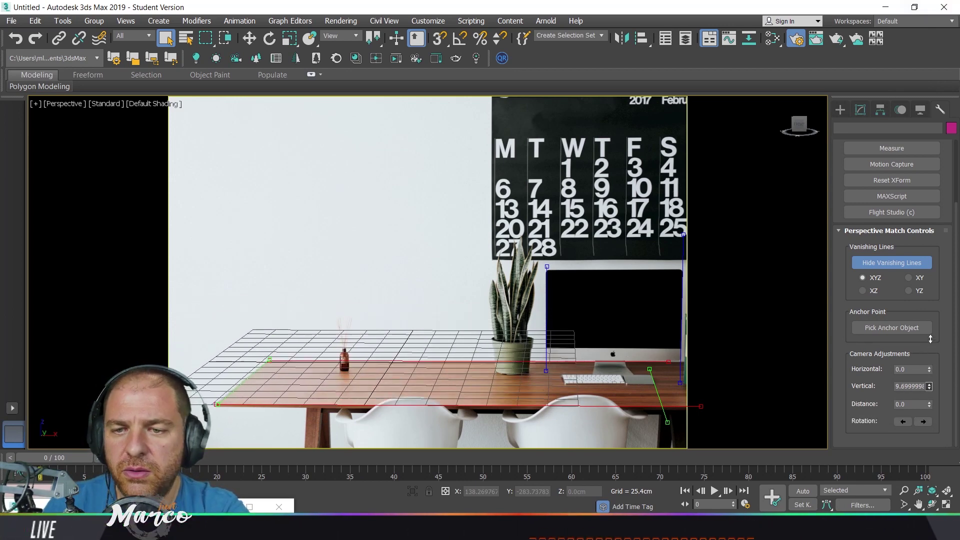
{"action": "right_click", "coordinate": [930, 310]}
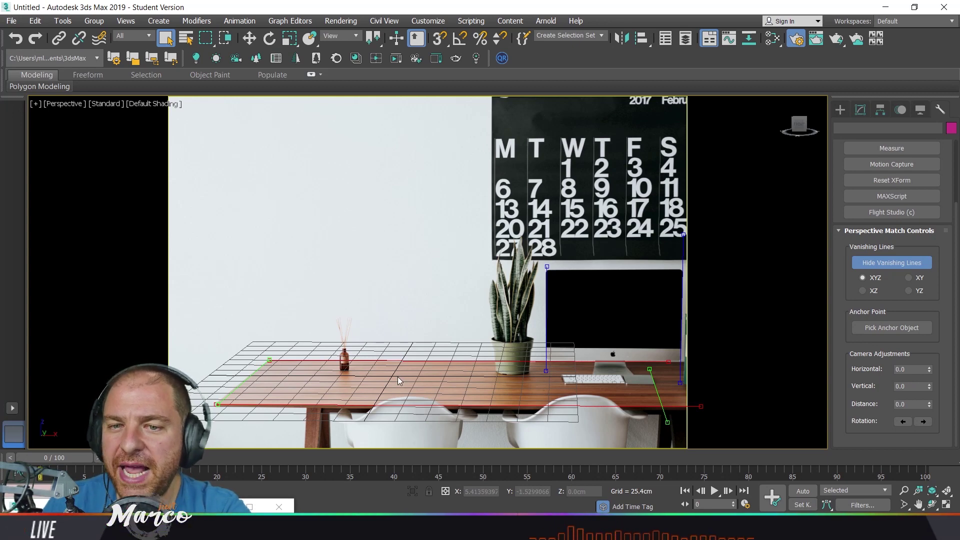
{"action": "middle_click_drag", "start_coordinate": [398, 380], "coordinate": [480, 380]}
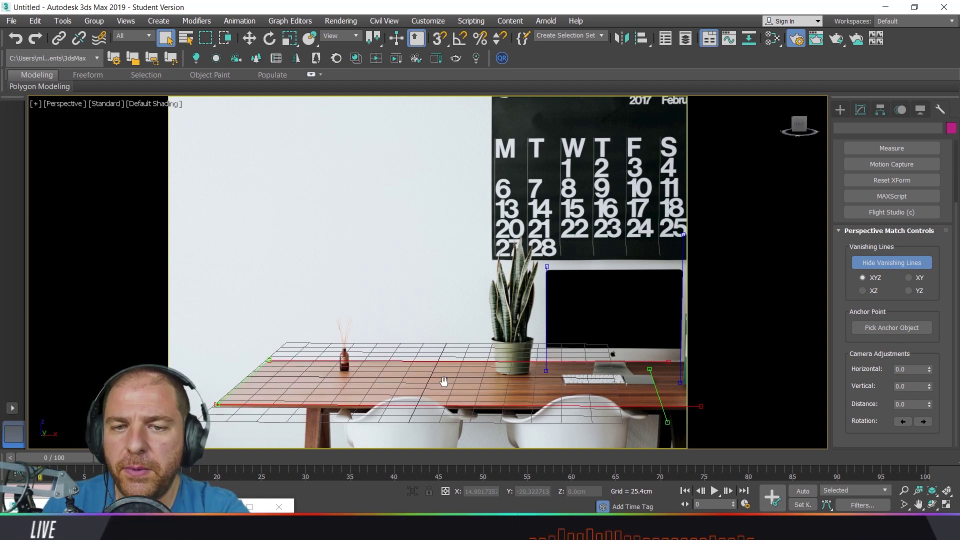
Step: Fit the view to the tabletop and create a matching Physical Camera with Ctrl+C
{"action": "middle_click_drag", "start_coordinate": [451, 384], "coordinate": [446, 382]}
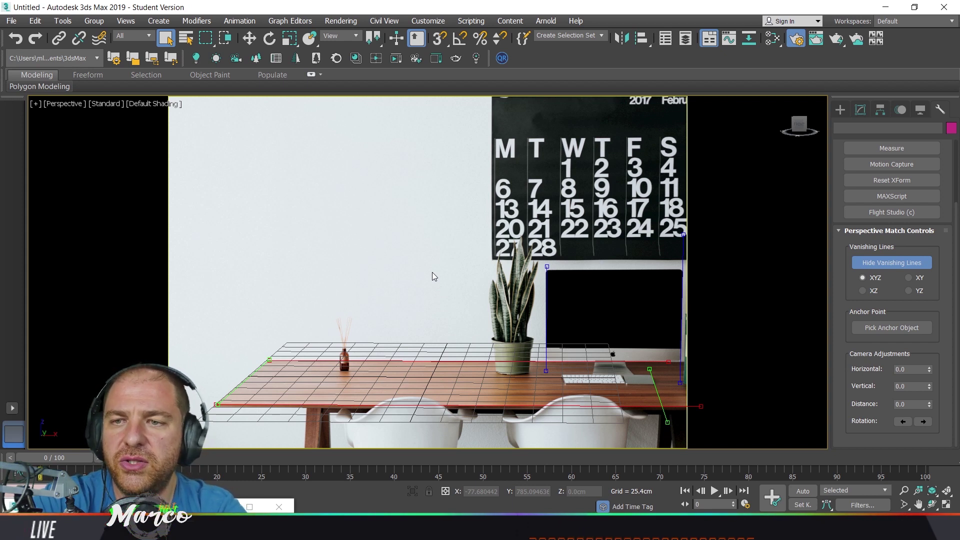
{"action": "key", "text": "ctrl+c"}
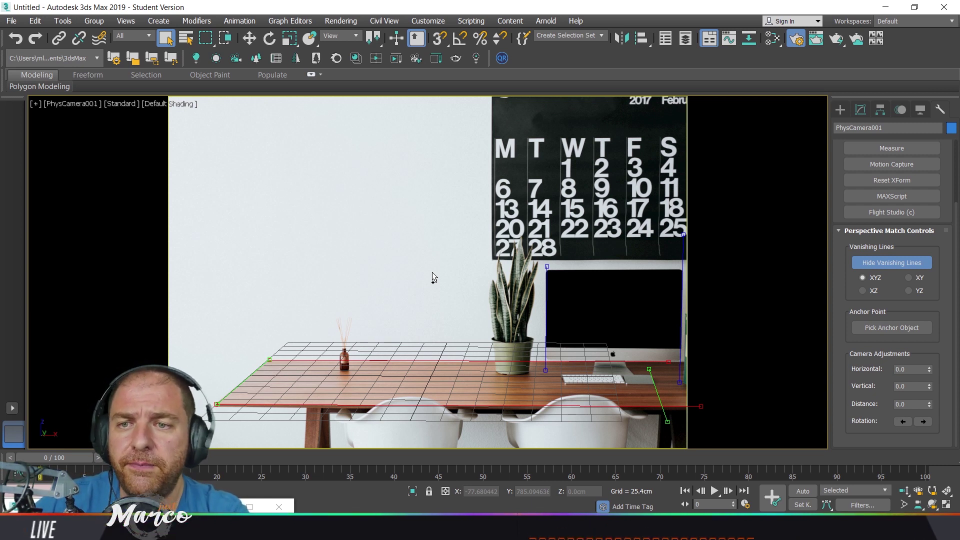
{"action": "left_click", "coordinate": [235, 58]}
Step: Place CoronaCamera001, align it to the Perspective view, and look through it
{"action": "left_click_drag", "start_coordinate": [325, 293], "coordinate": [435, 286]}
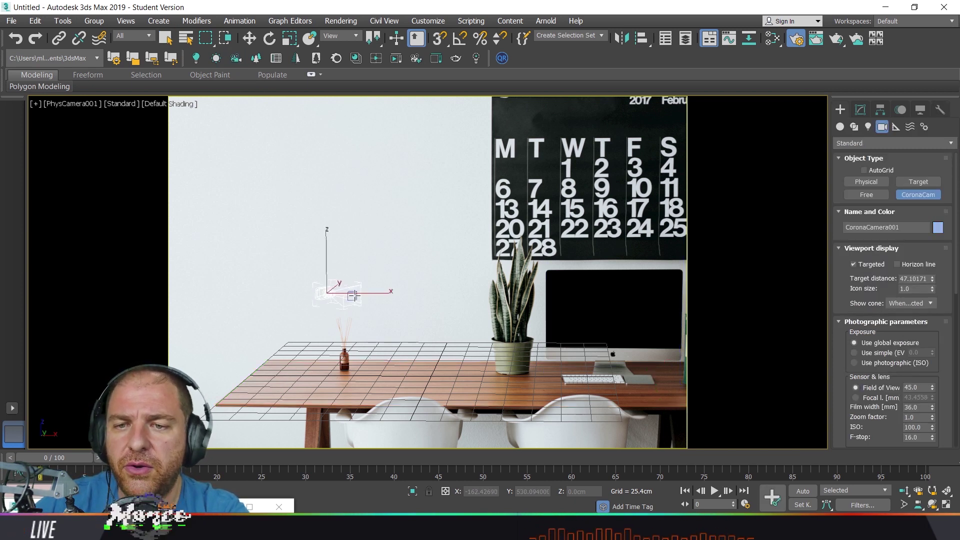
{"action": "right_click", "coordinate": [362, 261]}
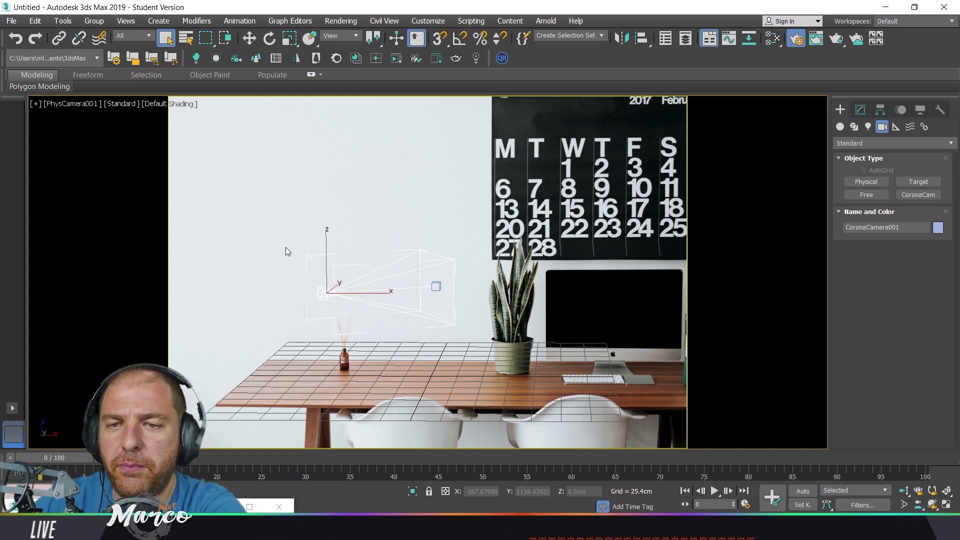
{"action": "key", "text": "p"}
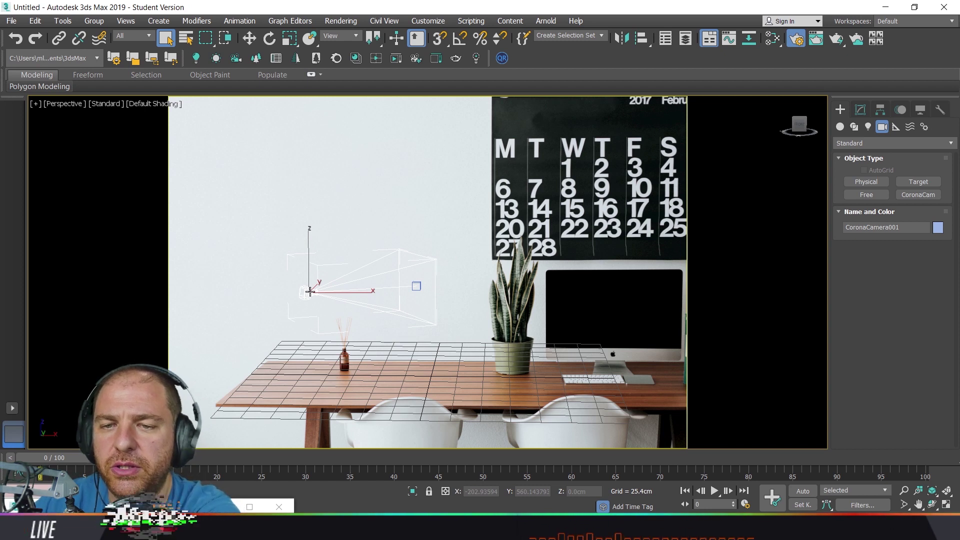
{"action": "key", "text": "Delete"}
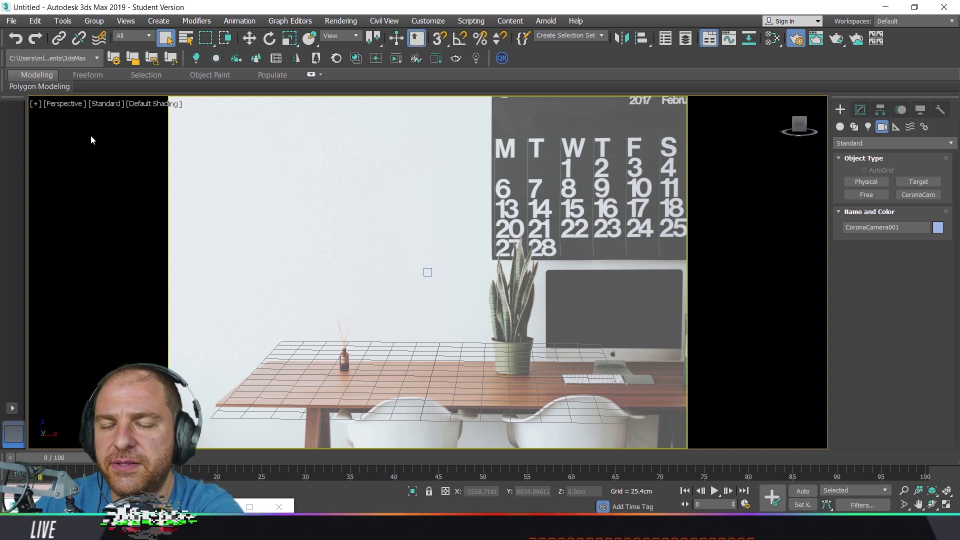
{"action": "key", "text": "c"}
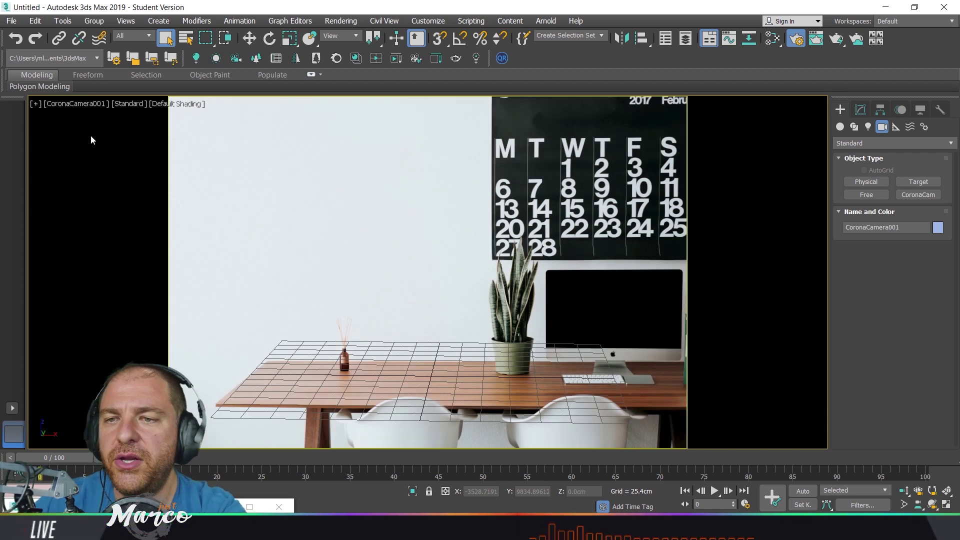
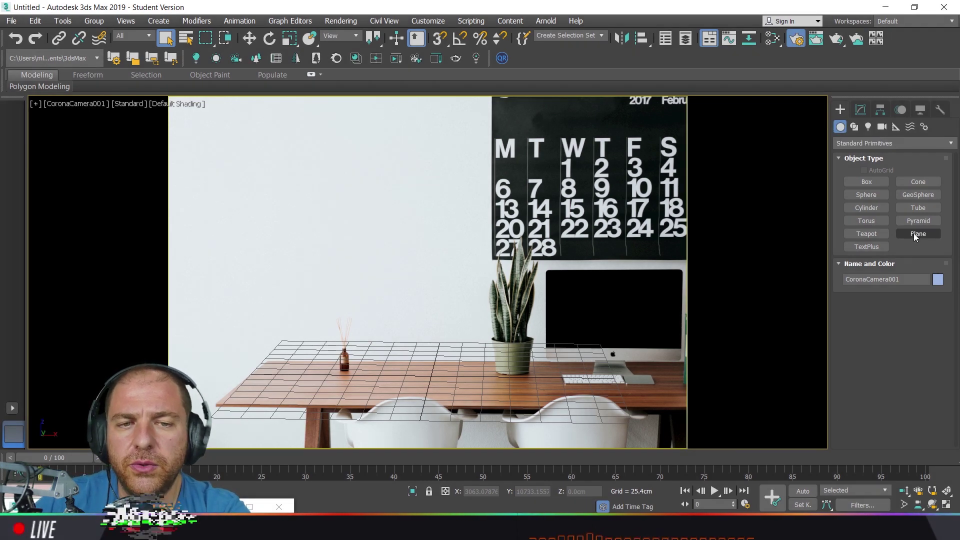
Step: Draw a plane primitive across the tabletop in the camera viewport
{"action": "left_click", "coordinate": [915, 235]}
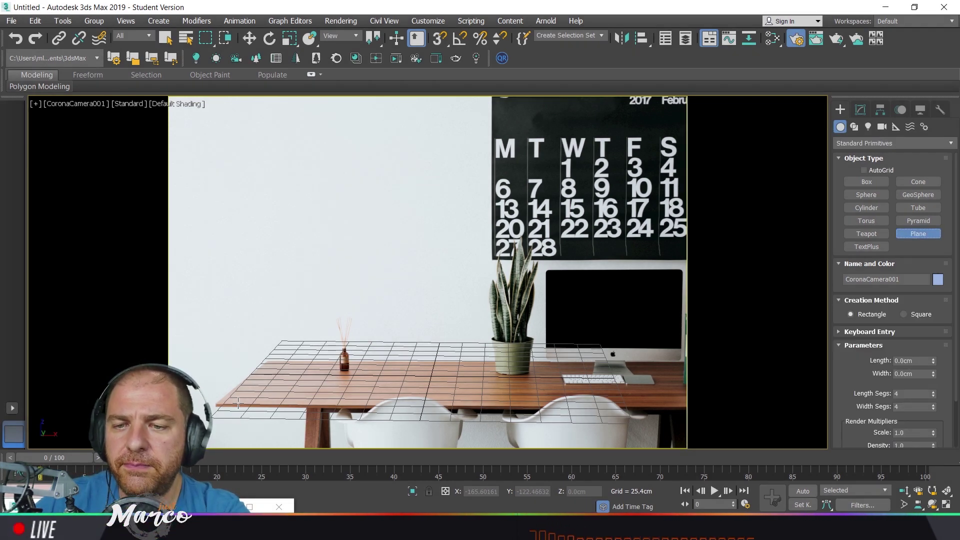
{"action": "left_click_drag", "start_coordinate": [237, 403], "coordinate": [683, 361]}
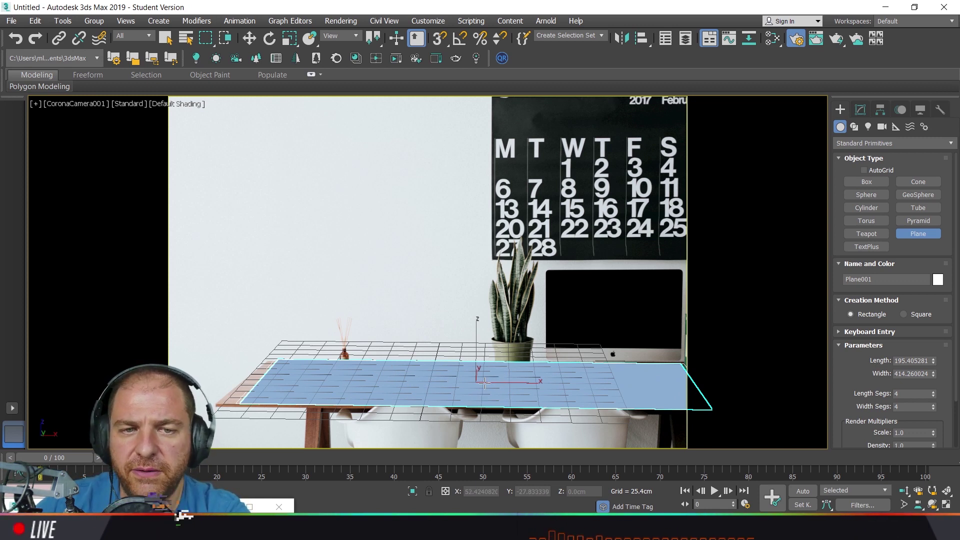
{"action": "left_click", "coordinate": [868, 238]}
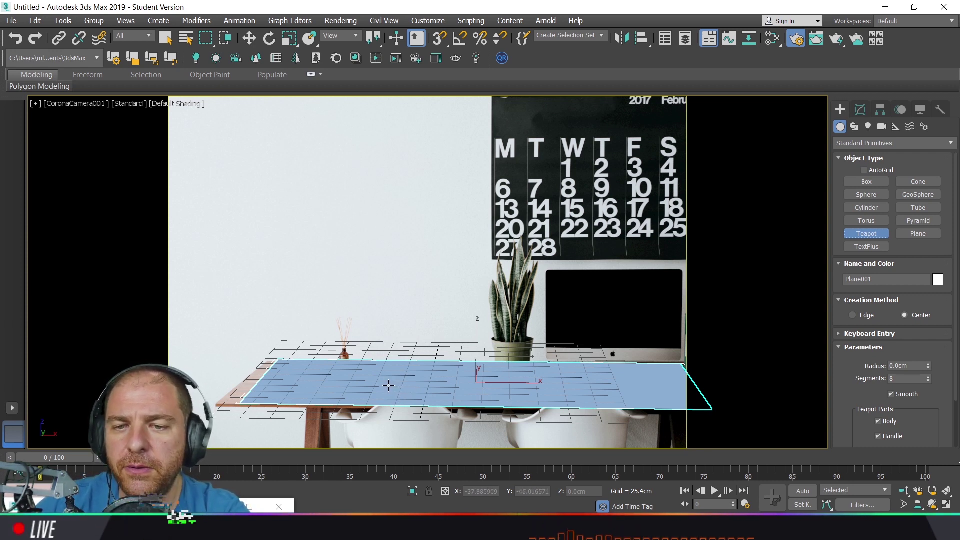
Step: Create a teapot on the tabletop plane and shift it slightly right along X
{"action": "left_click_drag", "start_coordinate": [389, 384], "coordinate": [397, 391]}
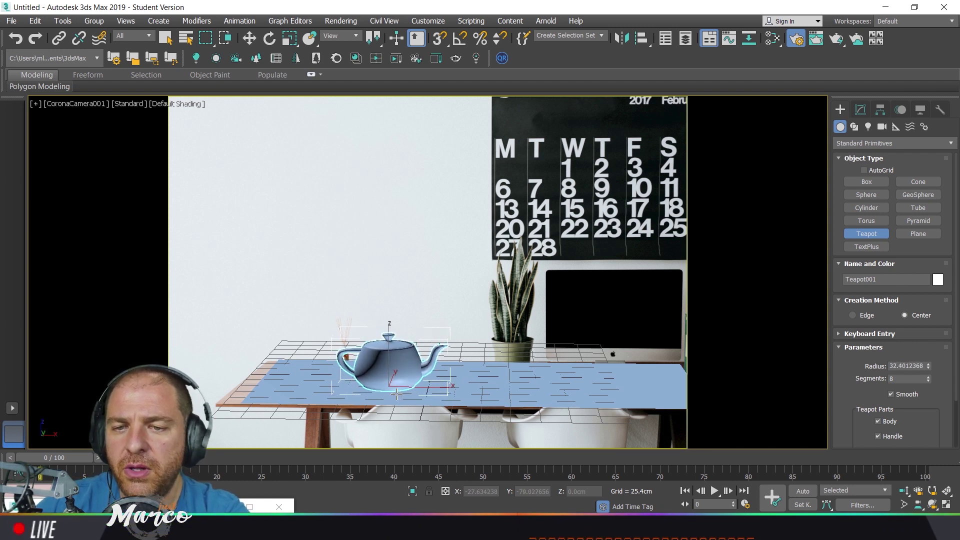
{"action": "left_click", "coordinate": [250, 37]}
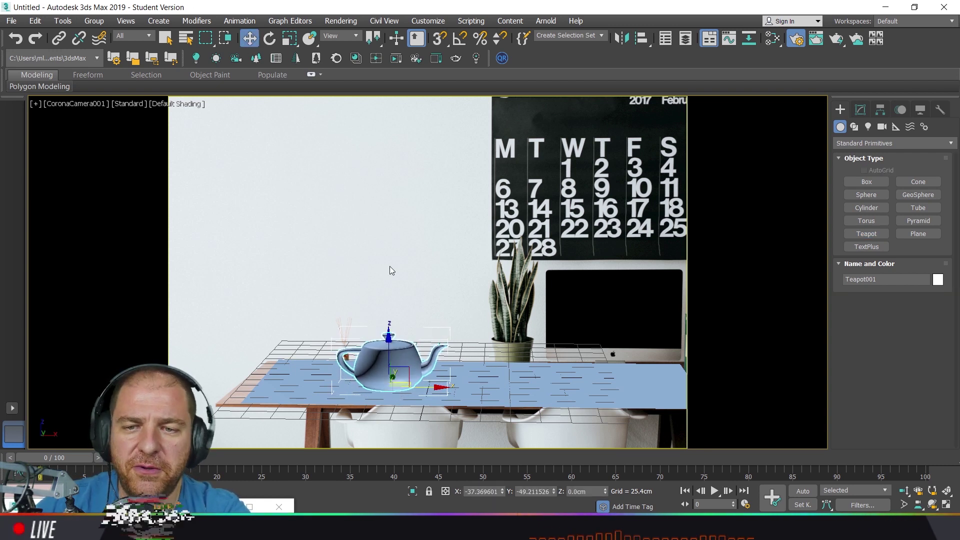
{"action": "left_click_drag", "start_coordinate": [427, 386], "coordinate": [434, 390]}
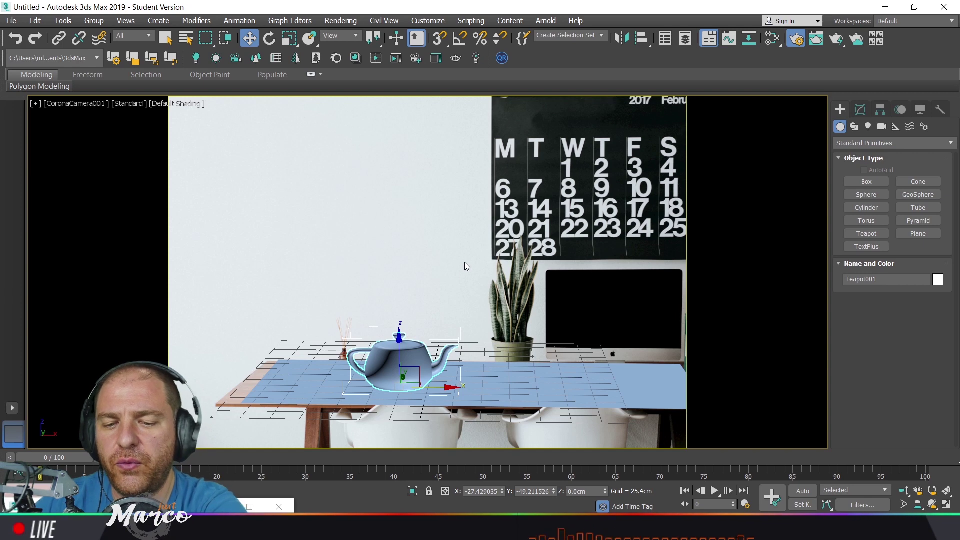
Step: In the Slate Material Editor, add a CoronaMtl node (Material #25) and assign it to the teapot
{"action": "key", "text": "m"}
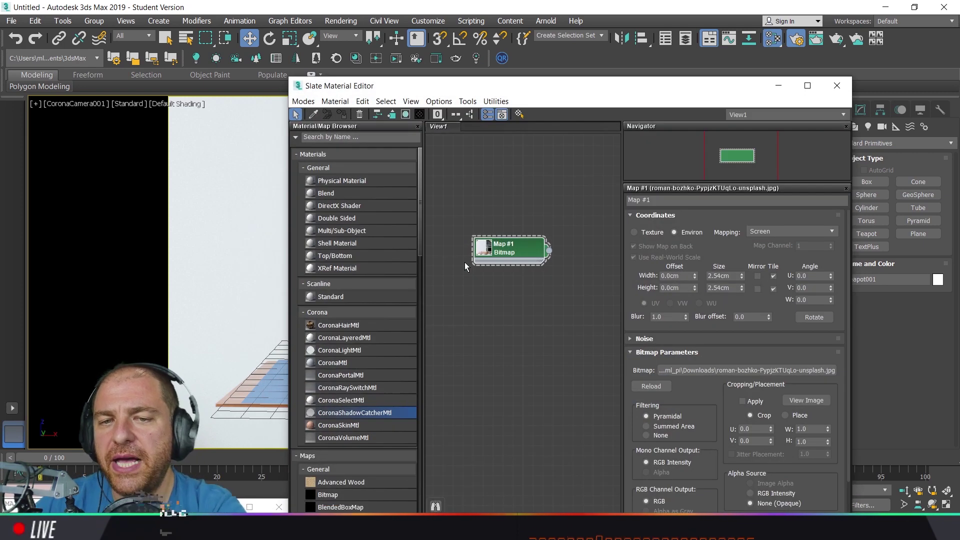
{"action": "mouse_move", "coordinate": [496, 86]}
{"action": "left_mouse_down"}
{"action": "mouse_move", "coordinate": [523, 30]}
{"action": "mouse_move", "coordinate": [544, 22]}
{"action": "left_mouse_up"}
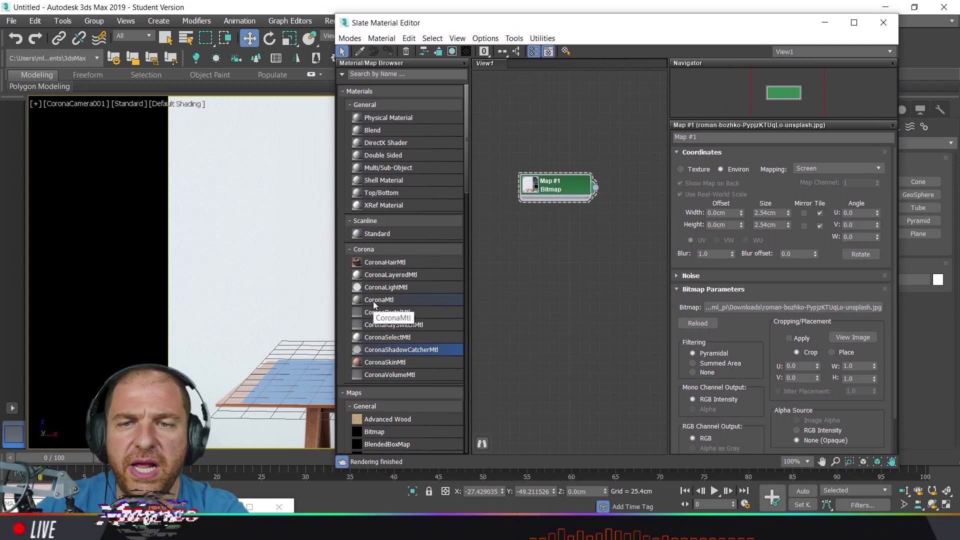
{"action": "left_click_drag", "start_coordinate": [526, 23], "coordinate": [635, 17]}
{"action": "left_click", "coordinate": [487, 295]}
{"action": "left_click_drag", "start_coordinate": [654, 286], "coordinate": [653, 286]}
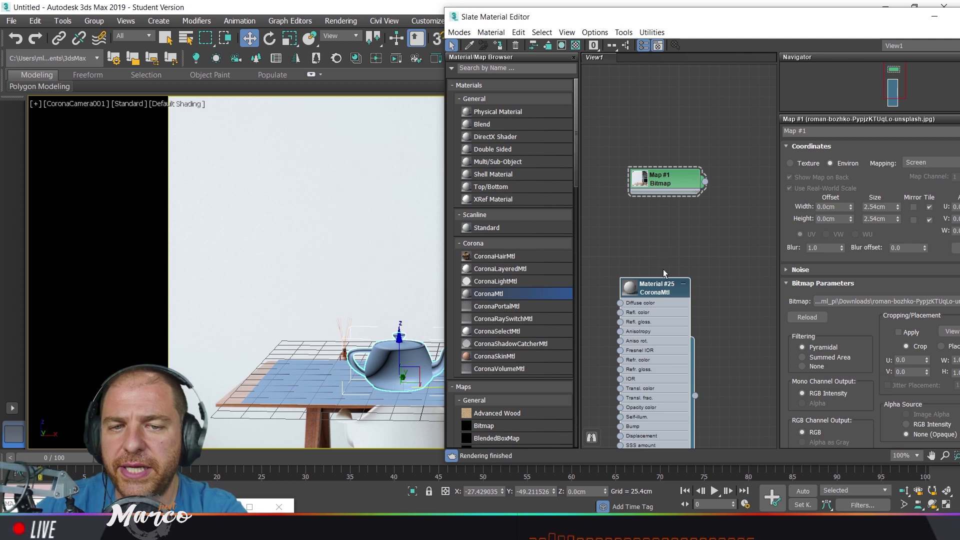
{"action": "left_click_drag", "start_coordinate": [660, 294], "coordinate": [670, 243]}
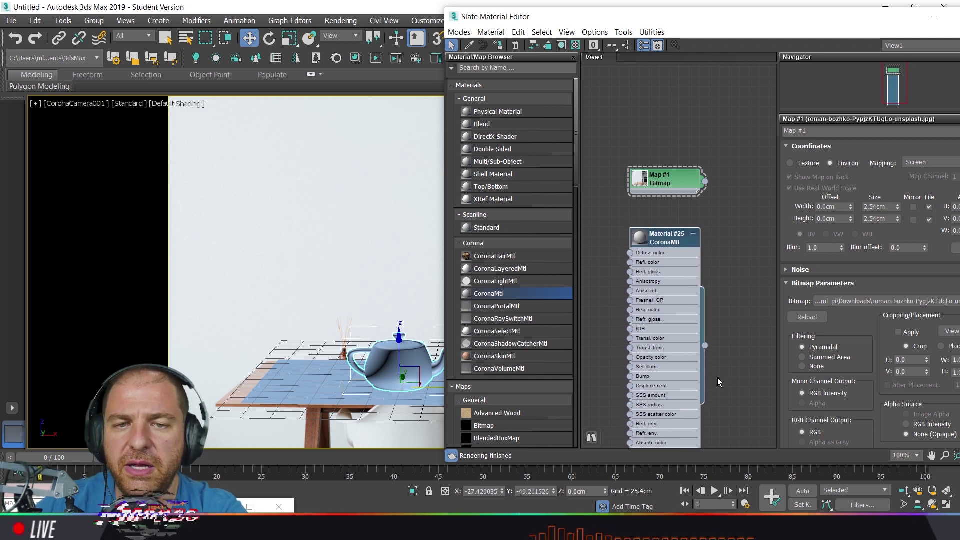
{"action": "left_click_drag", "start_coordinate": [706, 346], "coordinate": [405, 357]}
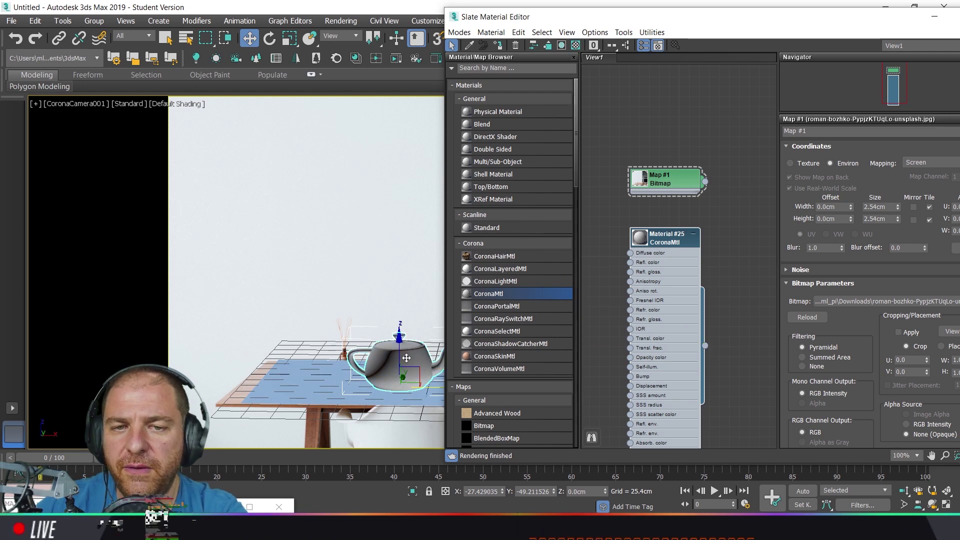
{"action": "middle_click_drag", "start_coordinate": [677, 350], "coordinate": [694, 243]}
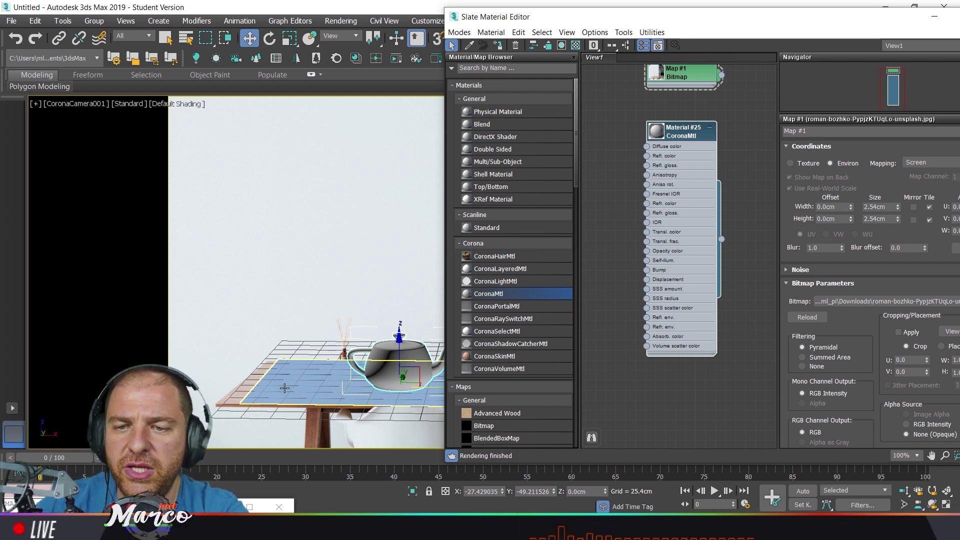
{"action": "left_click", "coordinate": [390, 360]}
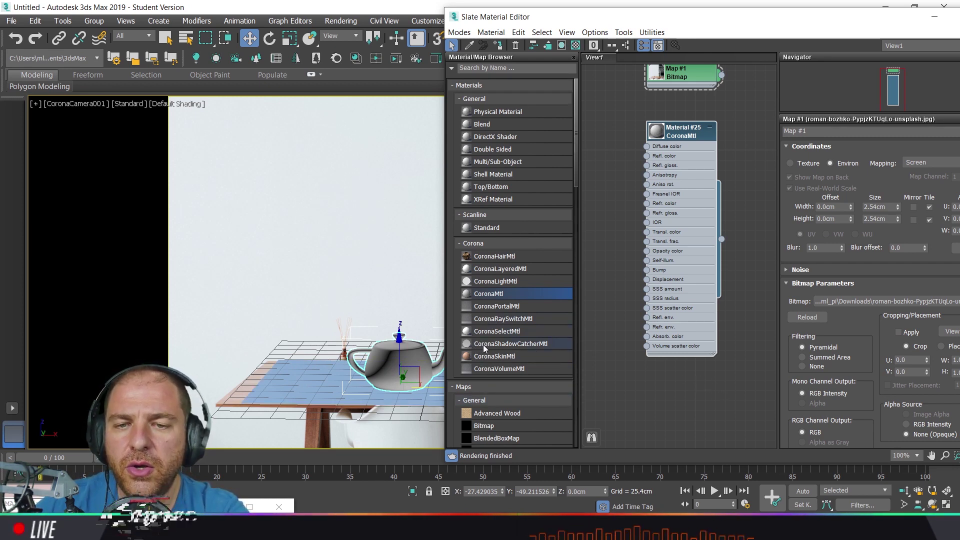
Step: Add a CoronaShadowCatcherMtl node and assign it to Plane001
{"action": "left_click", "coordinate": [485, 344]}
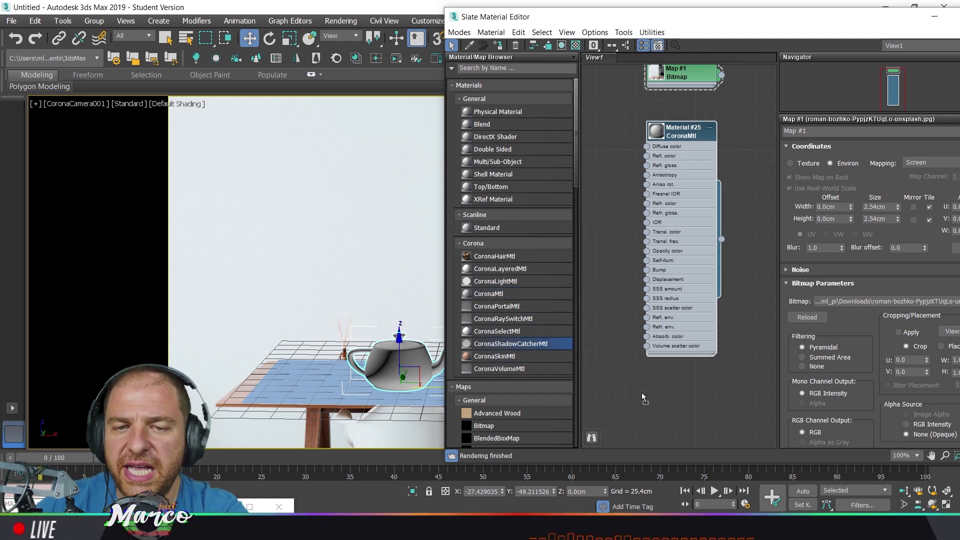
{"action": "left_click_drag", "start_coordinate": [623, 375], "coordinate": [650, 395]}
{"action": "middle_click_drag", "start_coordinate": [653, 367], "coordinate": [651, 226]}
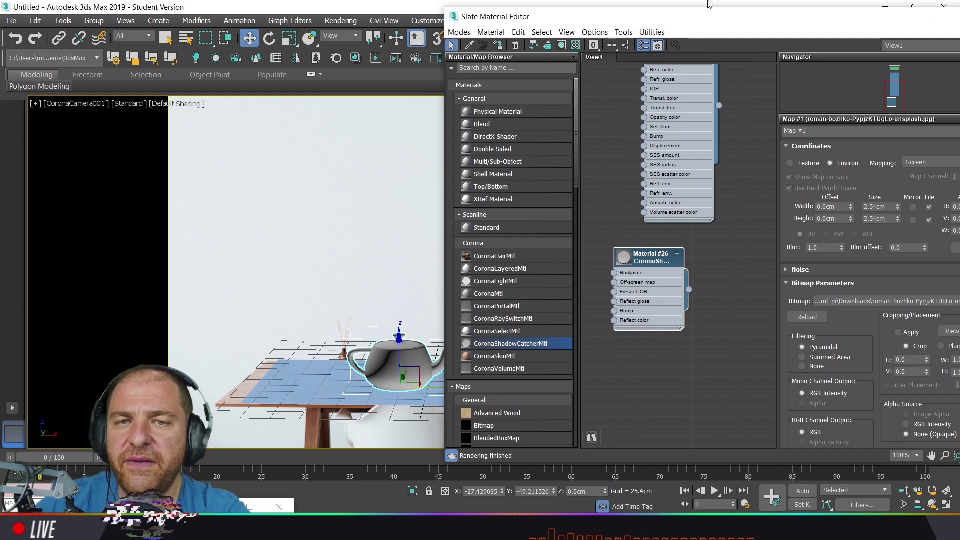
{"action": "mouse_move", "coordinate": [715, 25]}
{"action": "left_mouse_down"}
{"action": "mouse_move", "coordinate": [663, 55]}
{"action": "mouse_move", "coordinate": [674, 51]}
{"action": "left_mouse_up"}
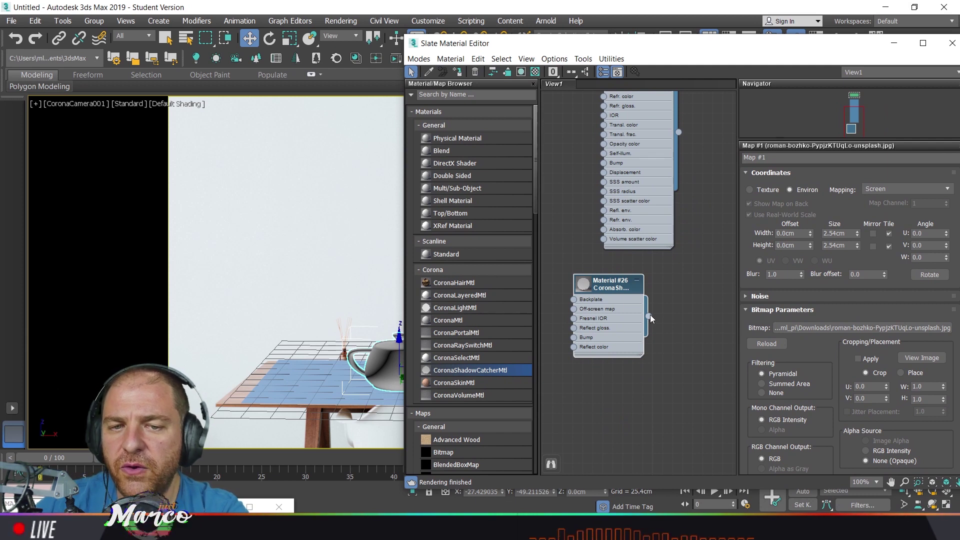
{"action": "mouse_move", "coordinate": [650, 317]}
{"action": "left_mouse_down"}
{"action": "mouse_move", "coordinate": [312, 398]}
{"action": "mouse_move", "coordinate": [293, 376]}
{"action": "left_mouse_up"}
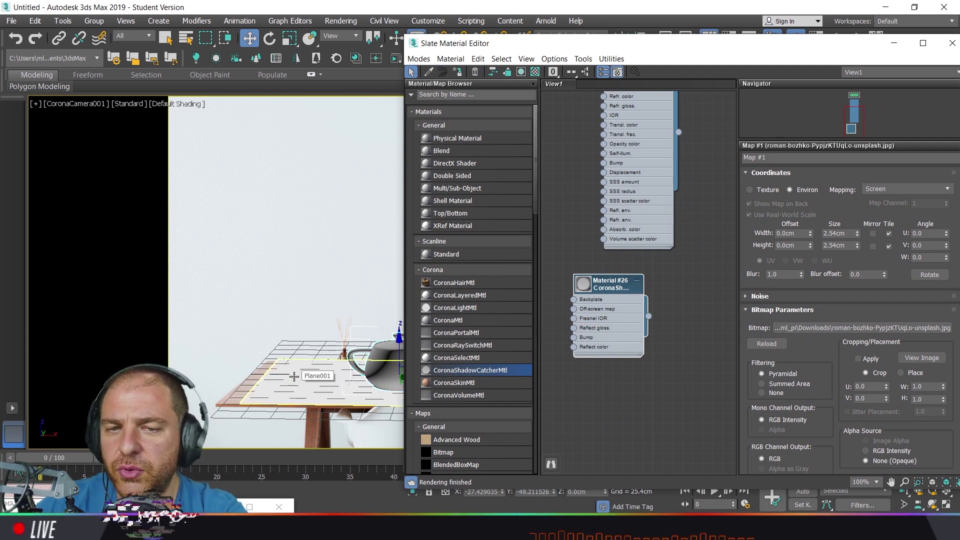
Step: Wire the Map #1 desk photo into the shadow catcher's Backplate slot
{"action": "middle_click_drag", "start_coordinate": [600, 302], "coordinate": [600, 346]}
{"action": "scroll", "coordinate": [600, 346], "scroll_direction": "up", "scroll_amount": 1}
{"action": "scroll", "coordinate": [592, 352], "scroll_direction": "up", "scroll_amount": 1}
{"action": "scroll", "coordinate": [577, 362], "scroll_direction": "up", "scroll_amount": 2}
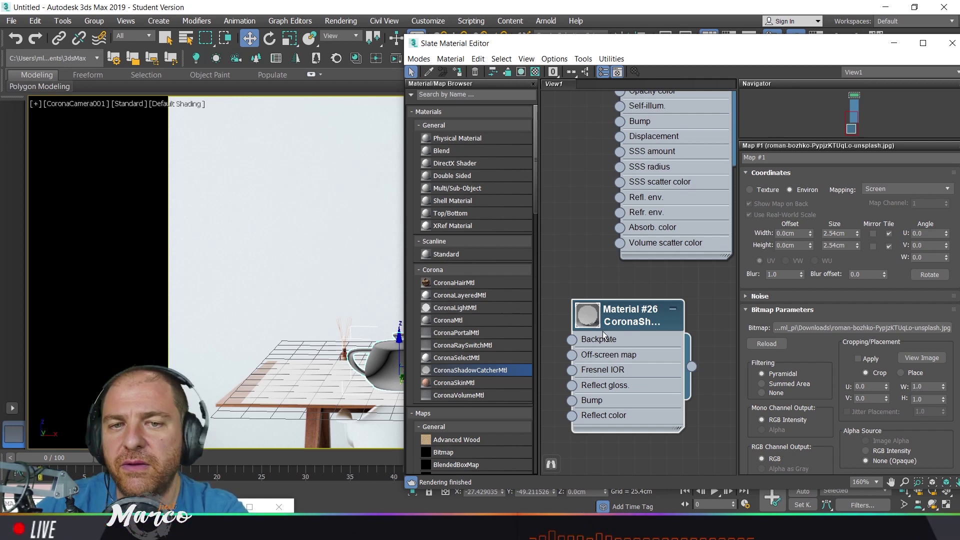
{"action": "scroll", "coordinate": [604, 341], "scroll_direction": "down", "scroll_amount": 1}
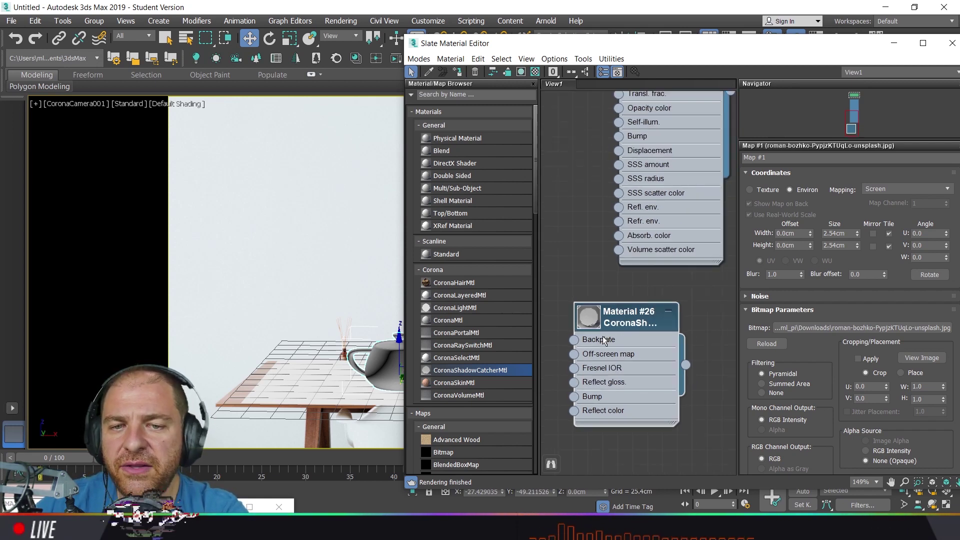
{"action": "scroll", "coordinate": [605, 341], "scroll_direction": "down", "scroll_amount": 2}
{"action": "scroll", "coordinate": [605, 341], "scroll_direction": "down", "scroll_amount": 2}
{"action": "scroll", "coordinate": [604, 340], "scroll_direction": "down", "scroll_amount": 2}
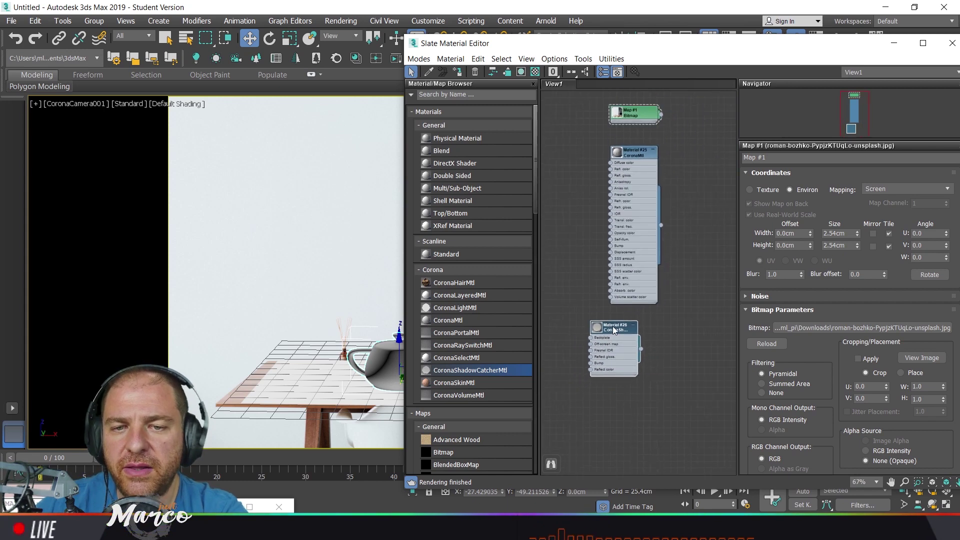
{"action": "left_click_drag", "start_coordinate": [614, 329], "coordinate": [620, 322]}
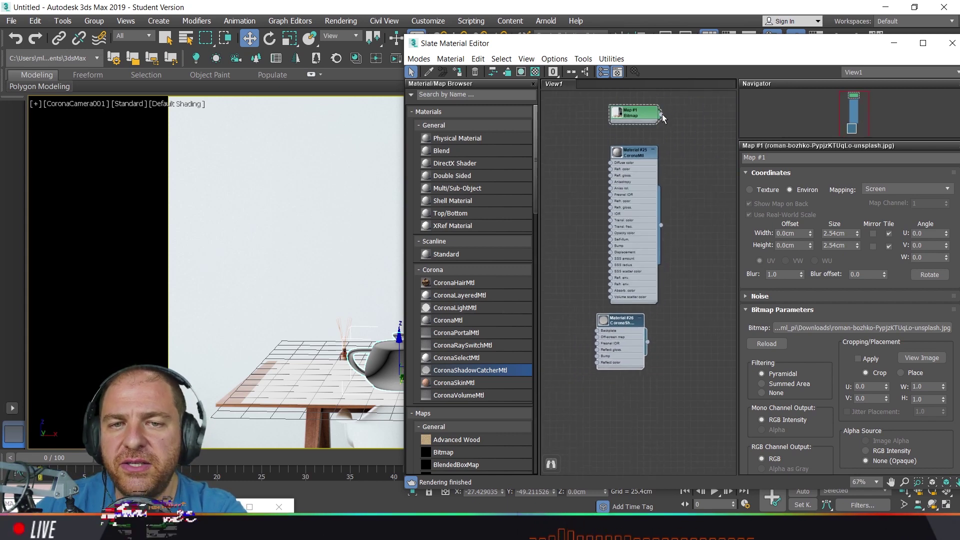
{"action": "left_click_drag", "start_coordinate": [661, 113], "coordinate": [598, 336]}
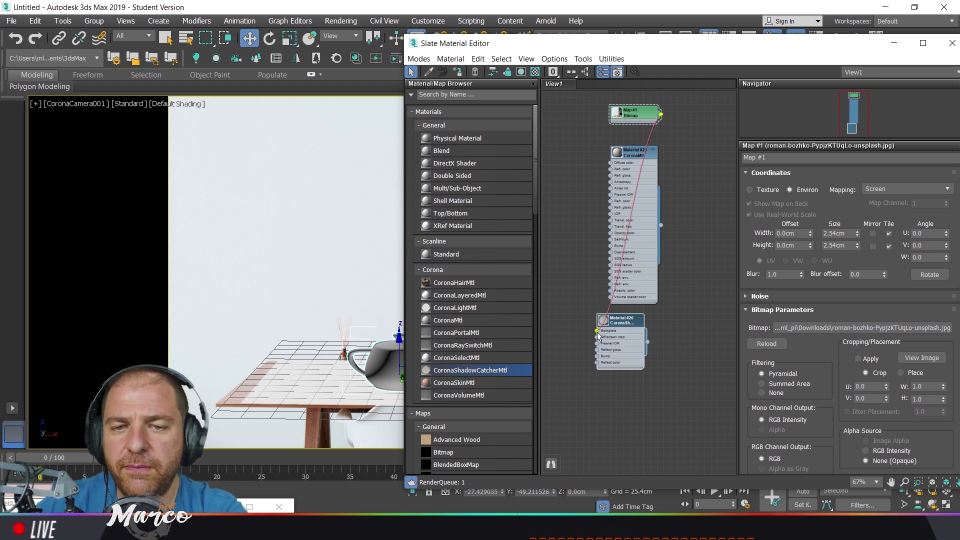
{"action": "left_click_drag", "start_coordinate": [643, 119], "coordinate": [573, 136]}
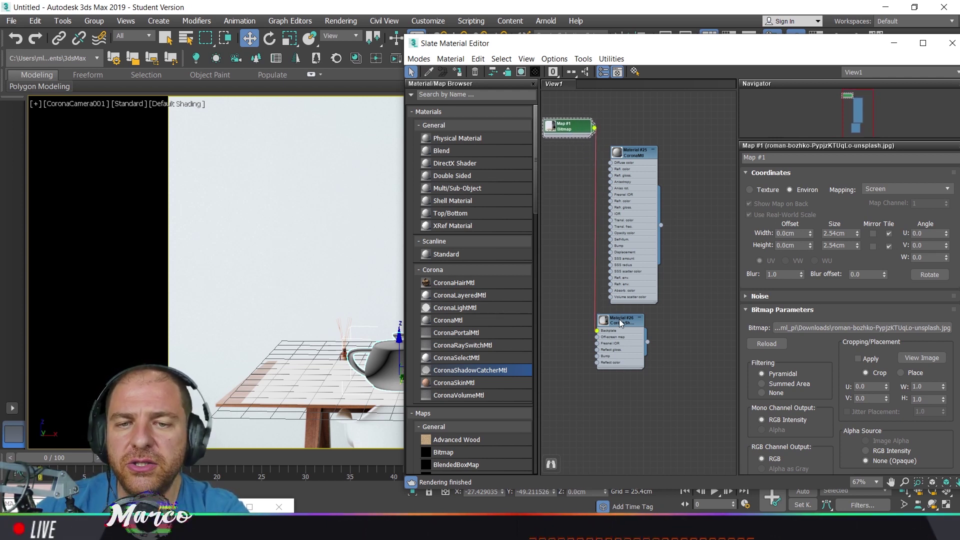
{"action": "scroll", "coordinate": [619, 320], "scroll_direction": "up", "scroll_amount": 3}
{"action": "scroll", "coordinate": [612, 304], "scroll_direction": "up", "scroll_amount": 2}
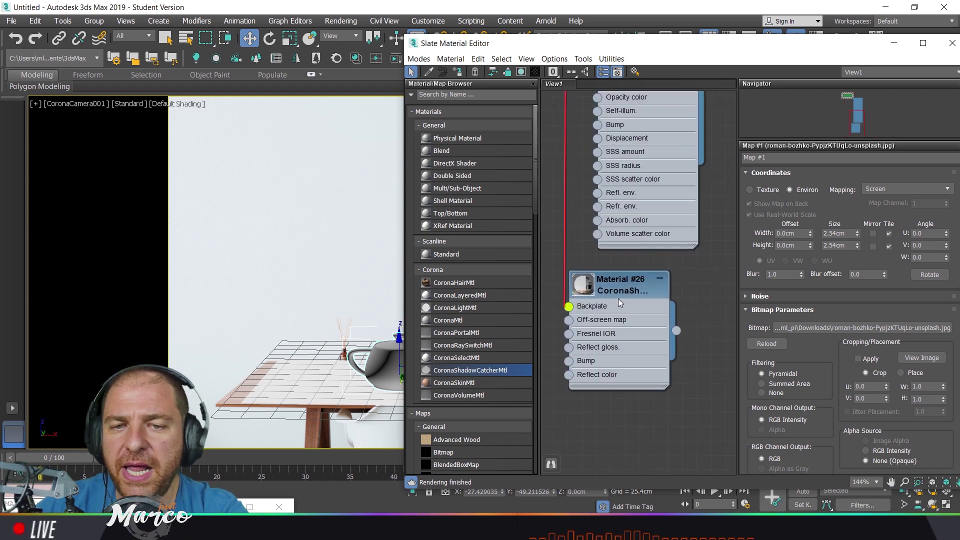
{"action": "scroll", "coordinate": [638, 288], "scroll_direction": "up", "scroll_amount": 1}
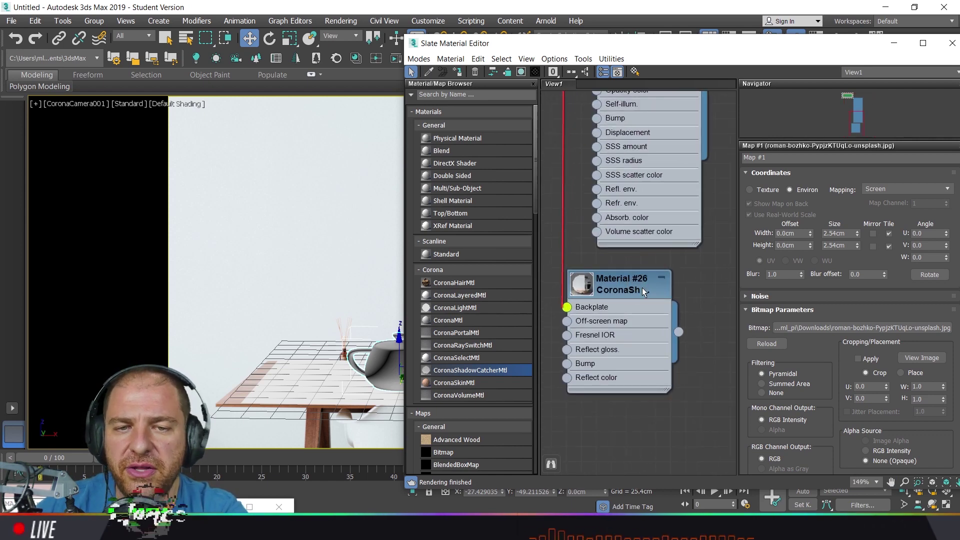
Step: Set Material #26's Reflection Level to 0.4, then minimize the Slate Material Editor
{"action": "double_click", "coordinate": [625, 287]}
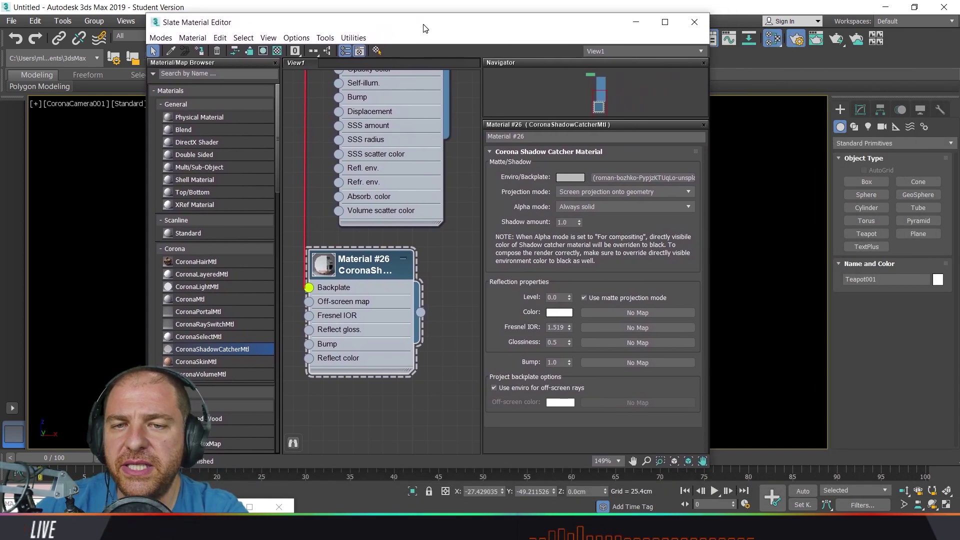
{"action": "left_click_drag", "start_coordinate": [685, 53], "coordinate": [415, 31]}
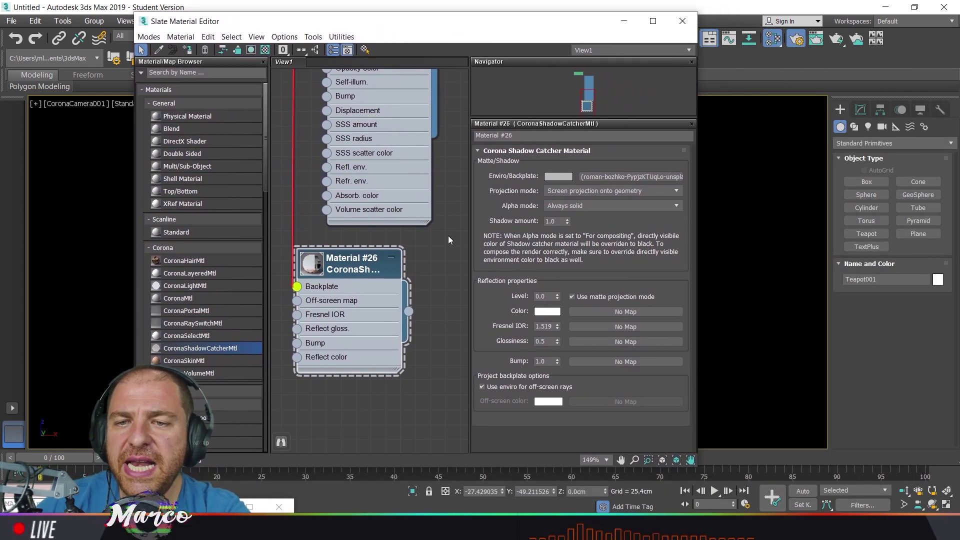
{"action": "left_click_drag", "start_coordinate": [343, 270], "coordinate": [373, 262]}
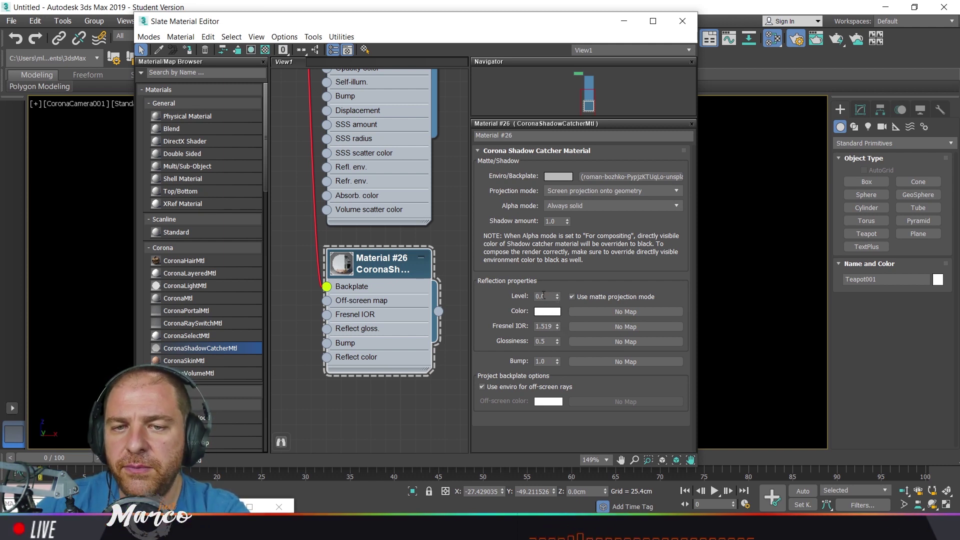
{"action": "left_click", "coordinate": [552, 295]}
{"action": "type", "text": "0.4"}
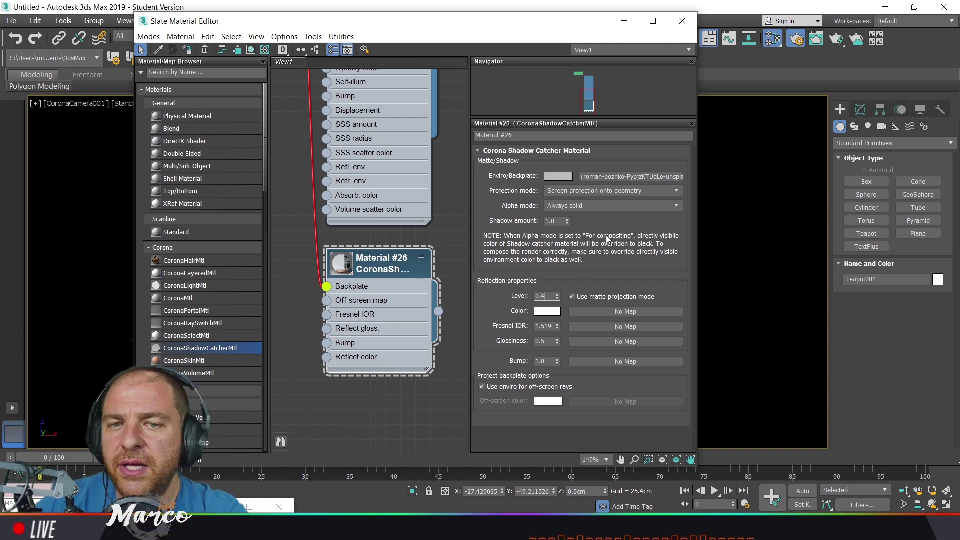
{"action": "left_click", "coordinate": [625, 23]}
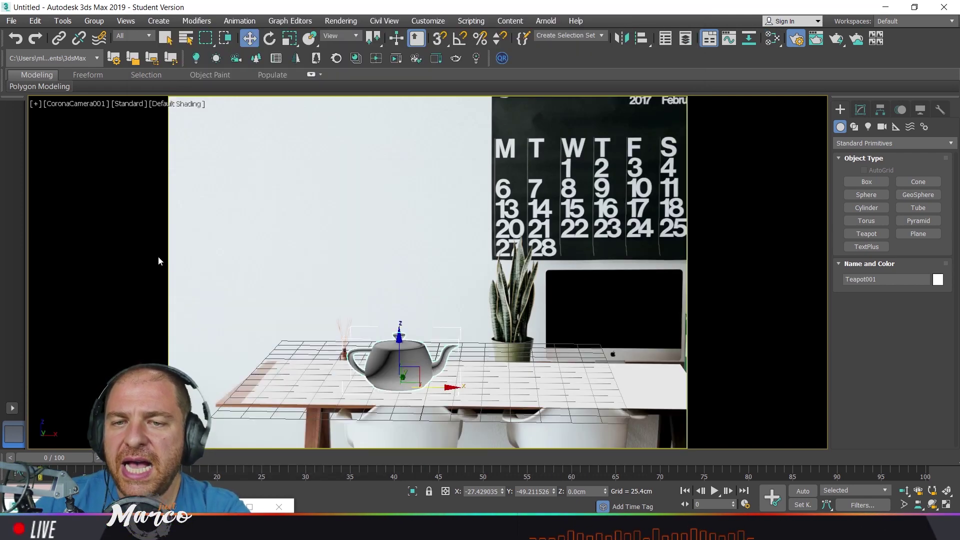
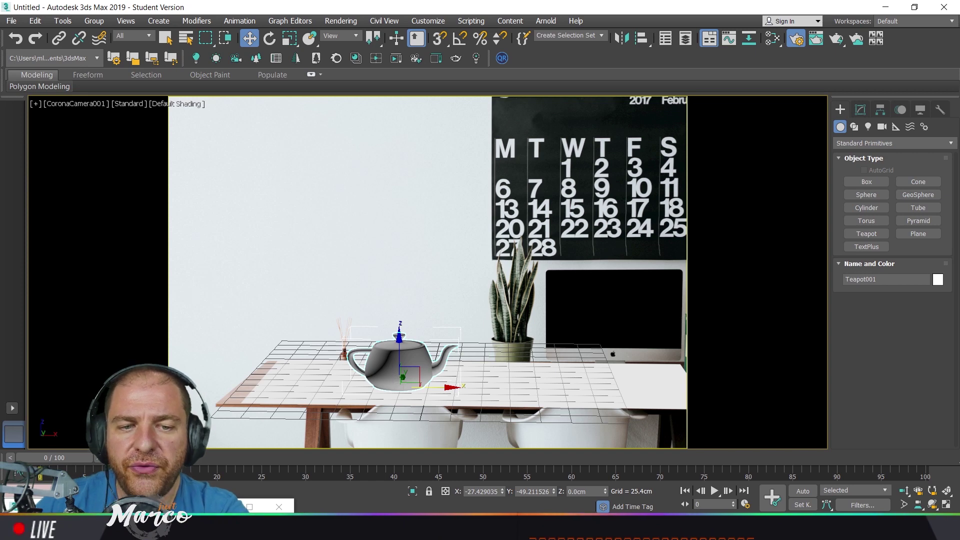
Step: In the four-view layout, place a spherical Corona light (about 90.9 cm radius) left of the teapot
{"action": "left_click", "coordinate": [948, 505]}
{"action": "left_click", "coordinate": [196, 58]}
{"action": "middle_click_drag", "start_coordinate": [150, 189], "coordinate": [255, 180]}
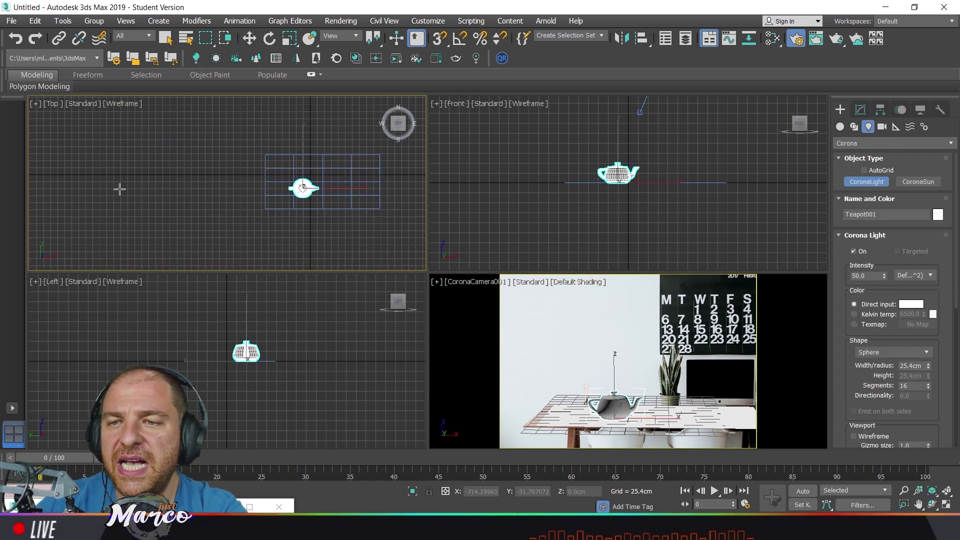
{"action": "left_click_drag", "start_coordinate": [98, 185], "coordinate": [123, 191]}
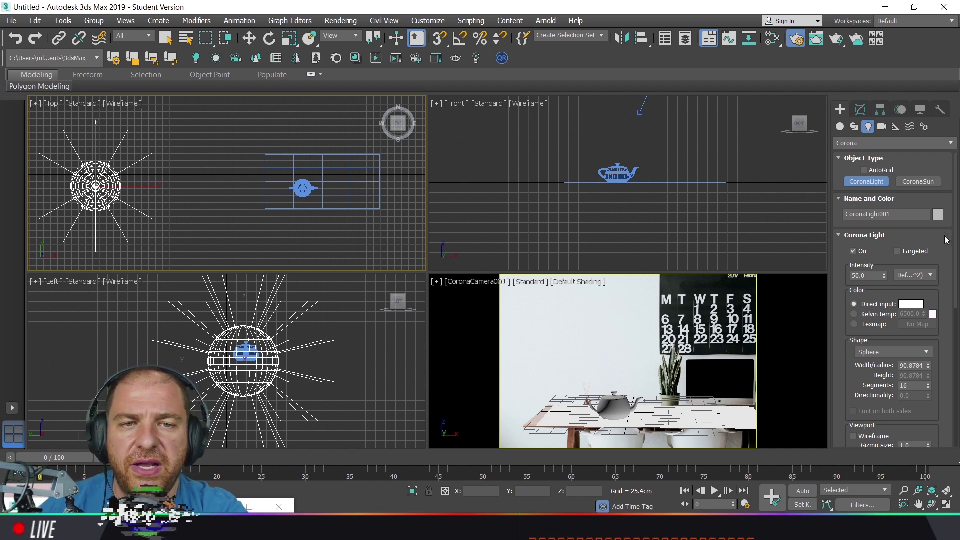
{"action": "key", "text": "w"}
Step: Change the Corona light's Shape from Sphere to Rectangle in the Modify panel
{"action": "left_click", "coordinate": [860, 110]}
{"action": "left_click_drag", "start_coordinate": [937, 318], "coordinate": [933, 298]}
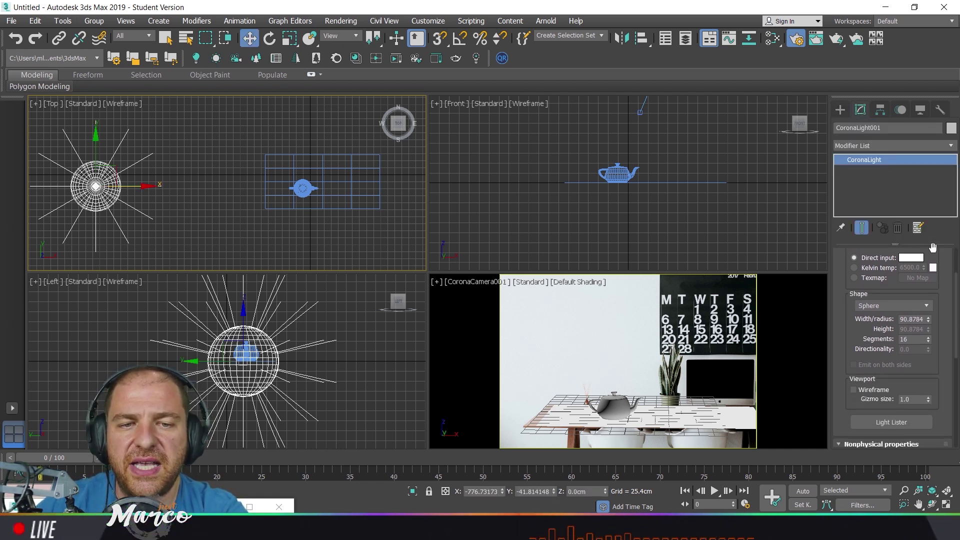
{"action": "left_click", "coordinate": [927, 305]}
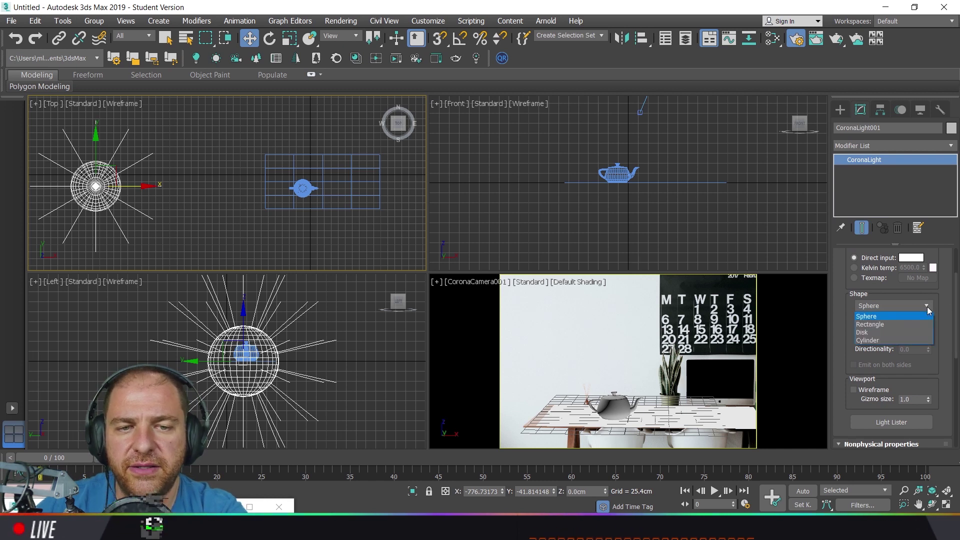
{"action": "left_click", "coordinate": [924, 326]}
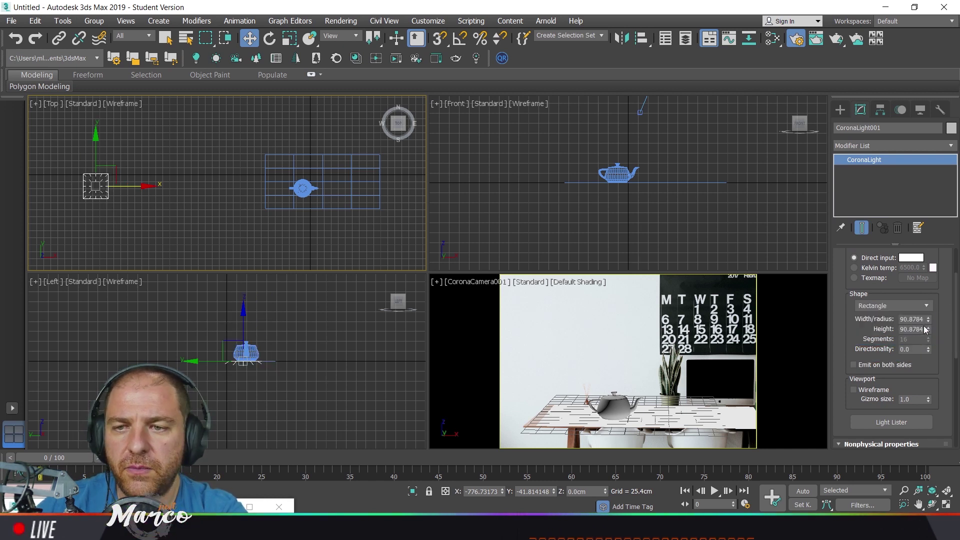
{"action": "left_click", "coordinate": [274, 42]}
{"action": "scroll", "coordinate": [512, 181], "scroll_direction": "down", "scroll_amount": 2}
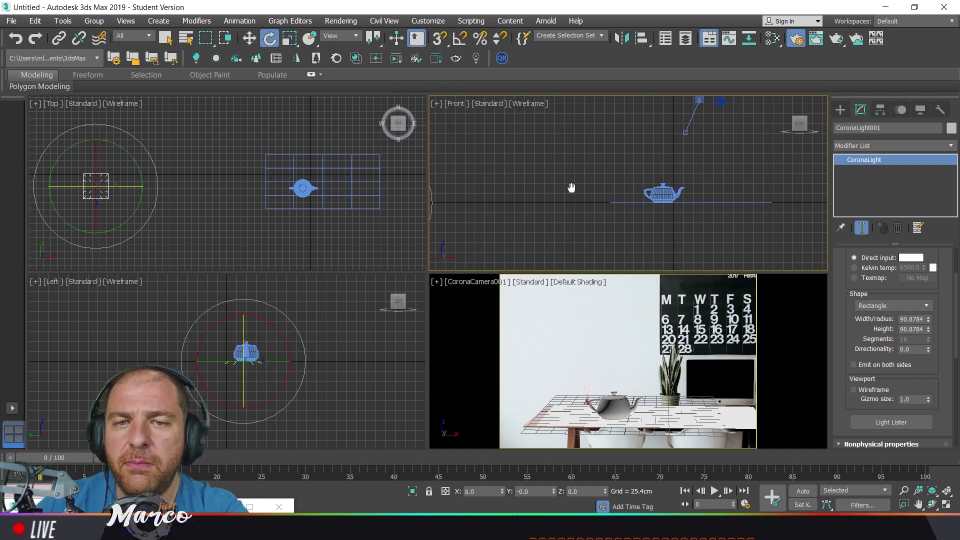
Step: Tilt the rectangular light toward the teapot and resize it to about 593 × 544 cm
{"action": "middle_click_drag", "start_coordinate": [483, 193], "coordinate": [508, 193]}
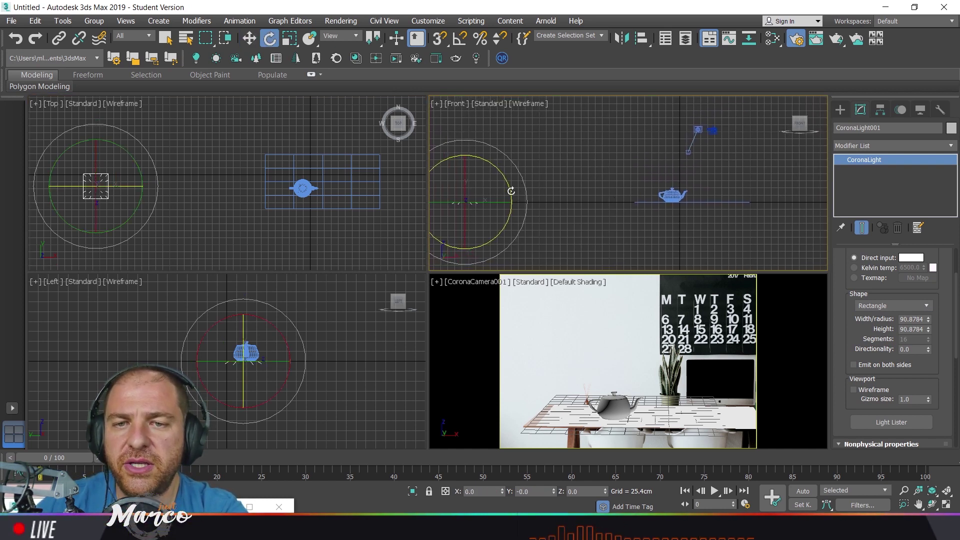
{"action": "left_click_drag", "start_coordinate": [508, 193], "coordinate": [482, 106]}
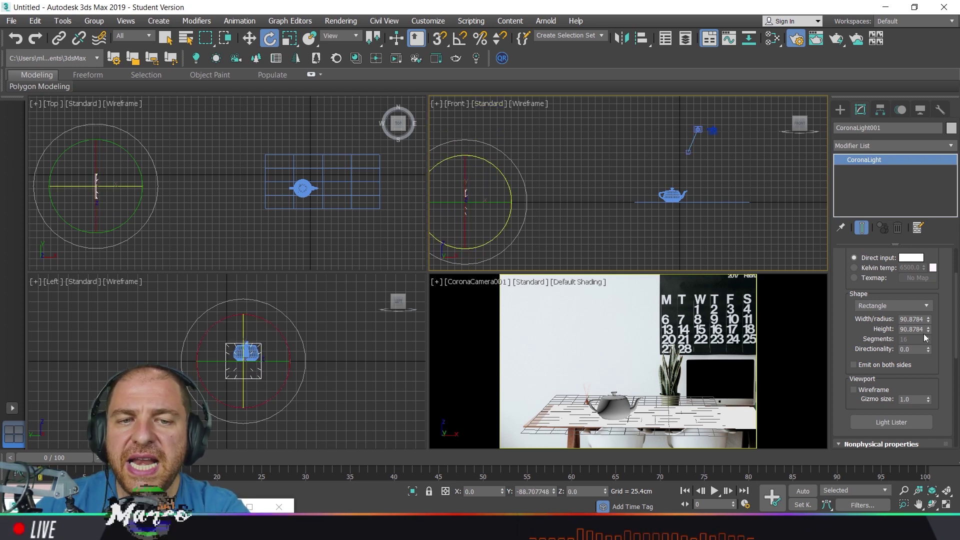
{"action": "mouse_move", "coordinate": [930, 320]}
{"action": "left_mouse_down"}
{"action": "mouse_move", "coordinate": [19, 135]}
{"action": "mouse_move", "coordinate": [46, 43]}
{"action": "left_mouse_up"}
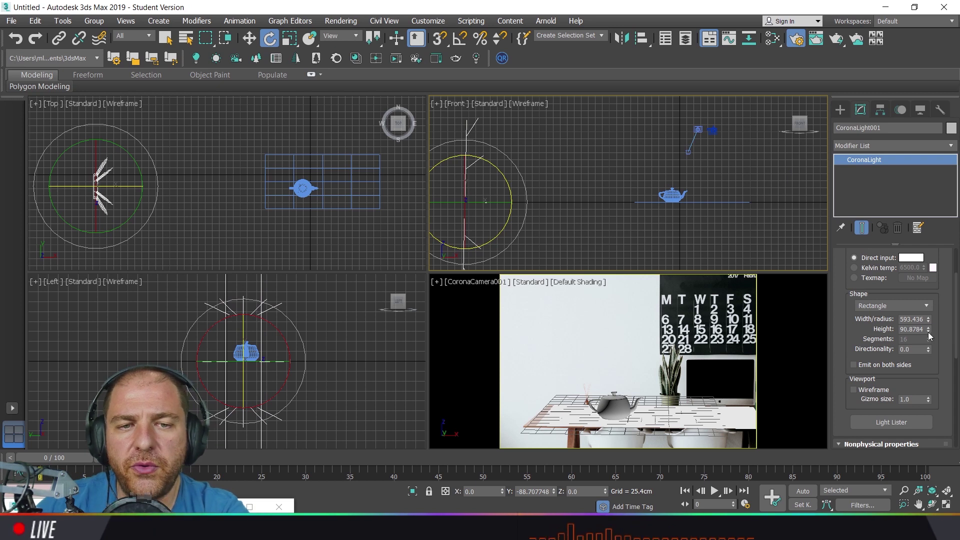
{"action": "mouse_move", "coordinate": [929, 332]}
{"action": "left_mouse_down"}
{"action": "mouse_move", "coordinate": [41, 191]}
{"action": "mouse_move", "coordinate": [60, 80]}
{"action": "left_mouse_up"}
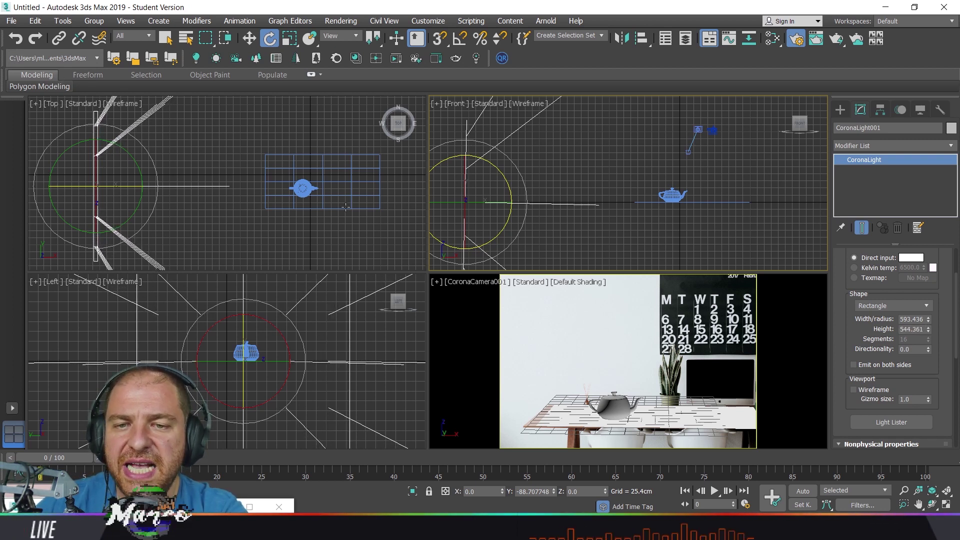
{"action": "right_click", "coordinate": [614, 353]}
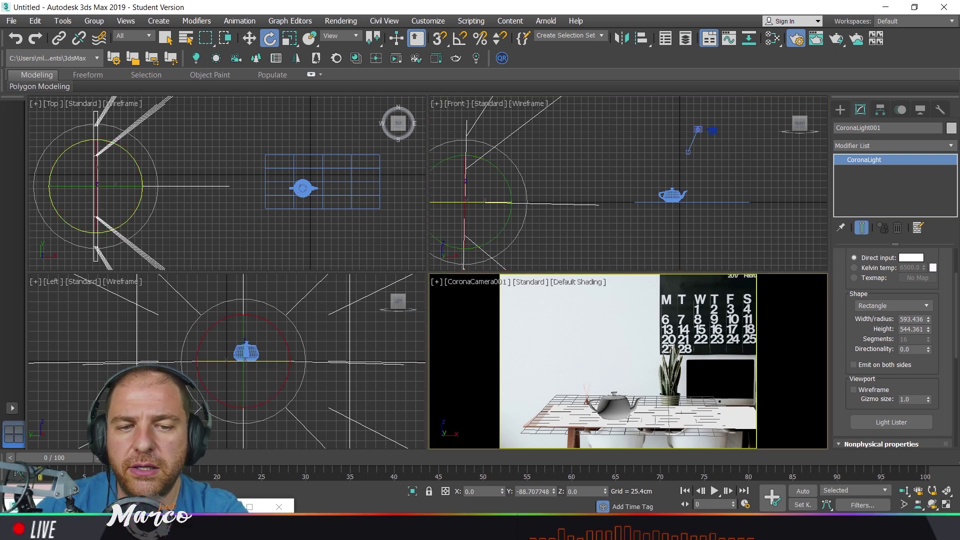
Step: Maximize the camera viewport, briefly check the Material Editor, then bring up Render Setup
{"action": "left_click", "coordinate": [948, 506]}
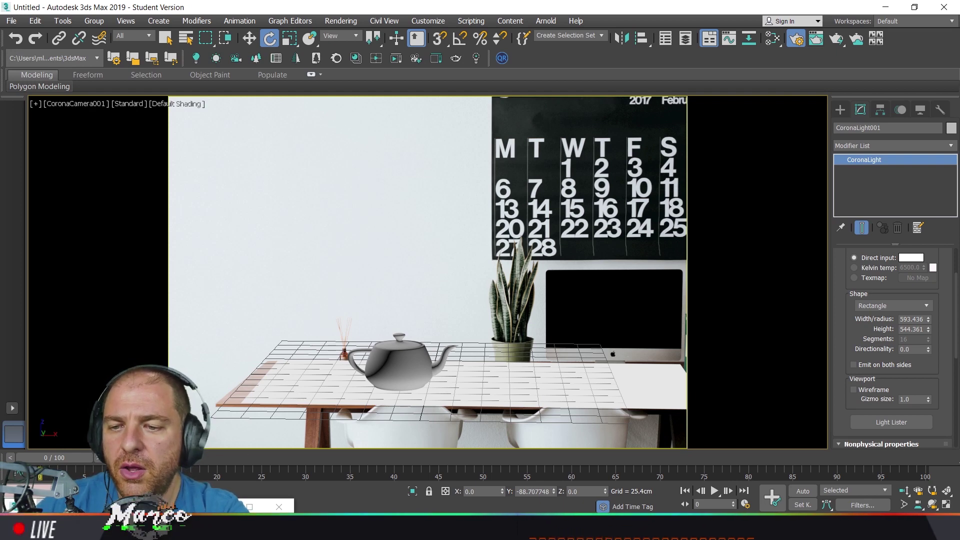
{"action": "key", "text": "m"}
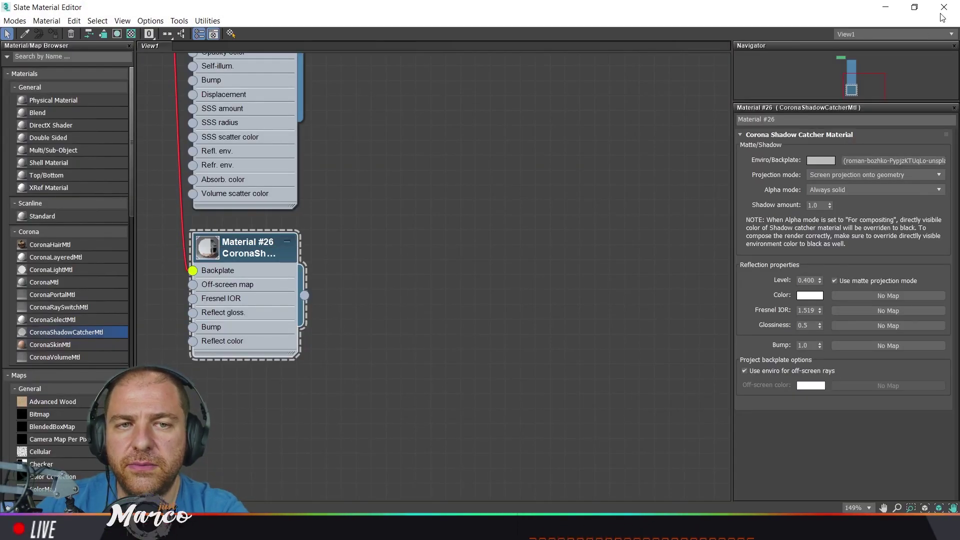
{"action": "key", "text": "m"}
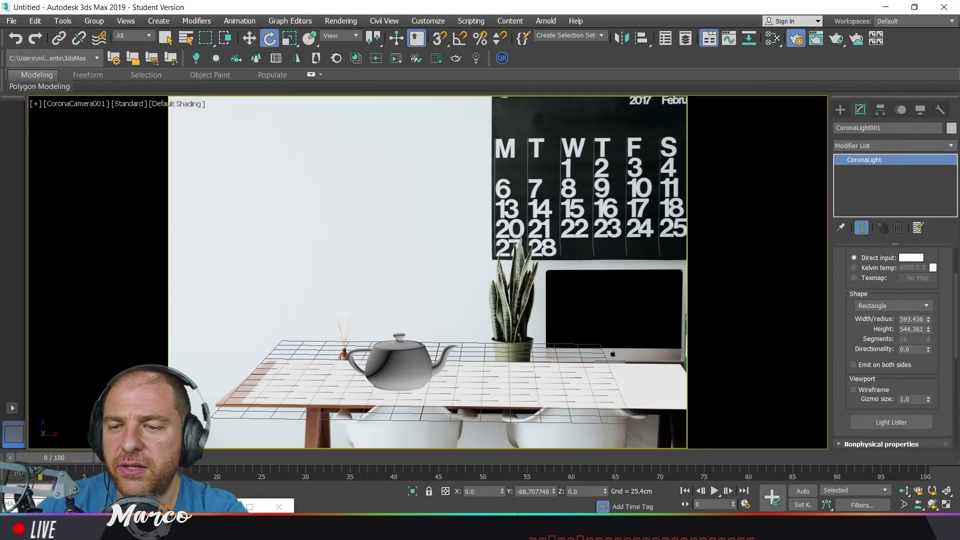
{"action": "key", "text": "F10"}
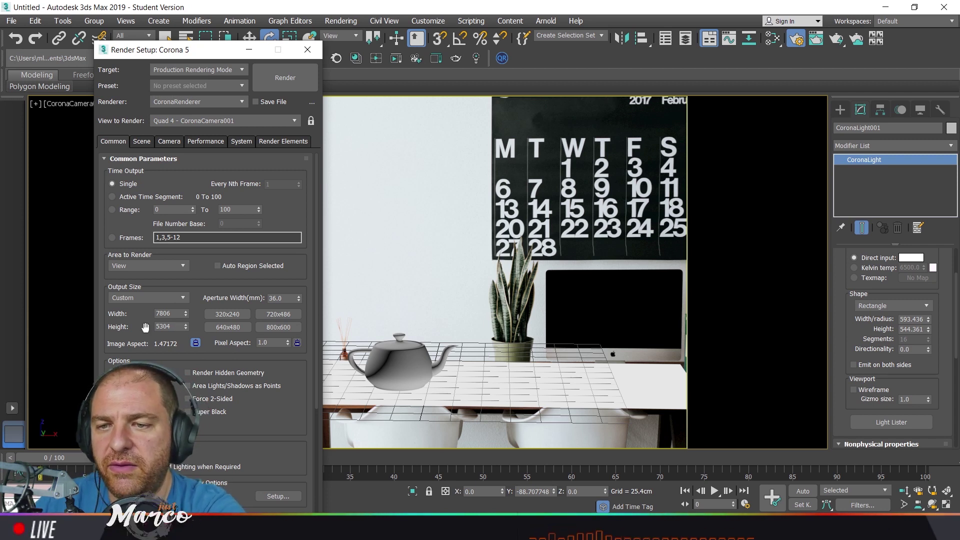
Step: Enter 1000 as the output height for a 1472 × 1000 render and move Render Setup aside
{"action": "double_click", "coordinate": [177, 328]}
{"action": "type", "text": "1000"}
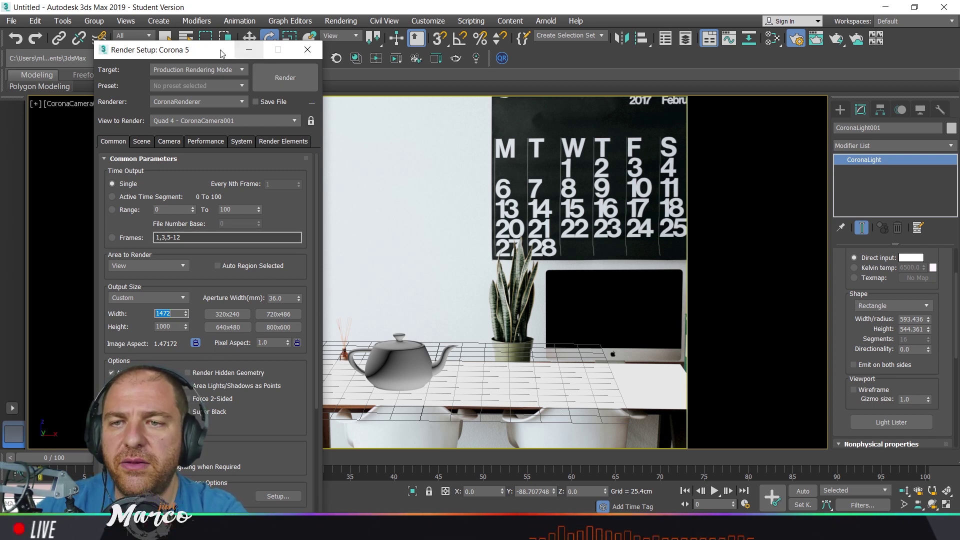
{"action": "left_click_drag", "start_coordinate": [218, 54], "coordinate": [133, 54]}
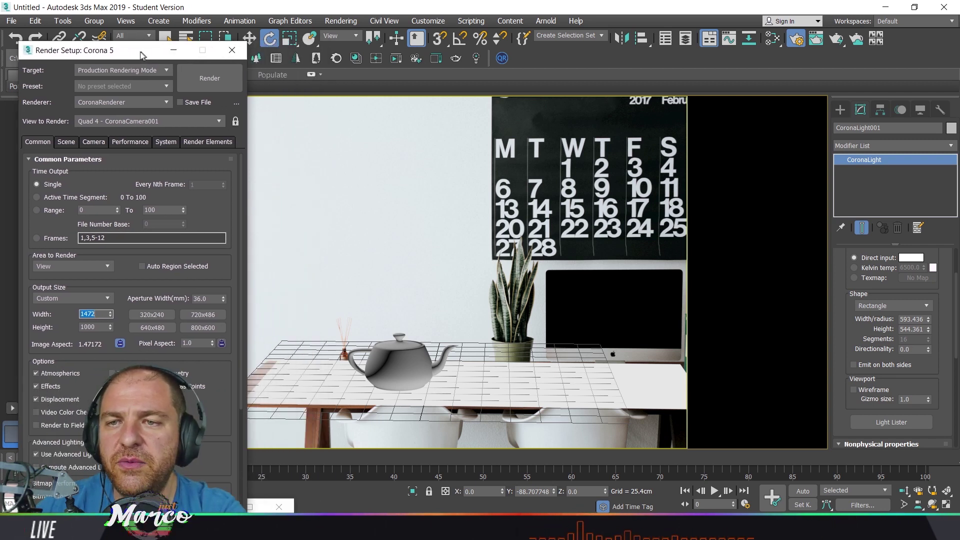
Step: Render the camera view, then enlarge and reposition the Corona frame buffer window
{"action": "left_click", "coordinate": [198, 82]}
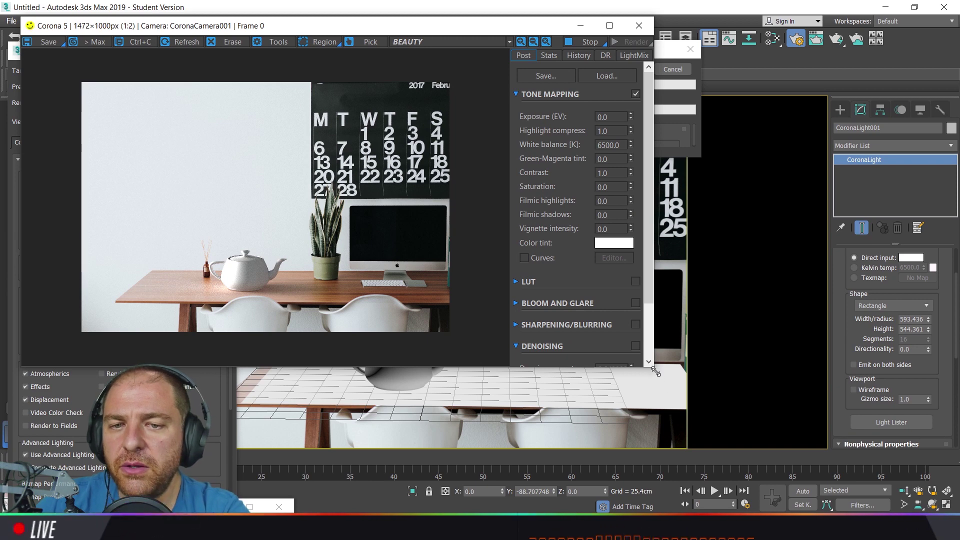
{"action": "left_click_drag", "start_coordinate": [656, 372], "coordinate": [741, 455]}
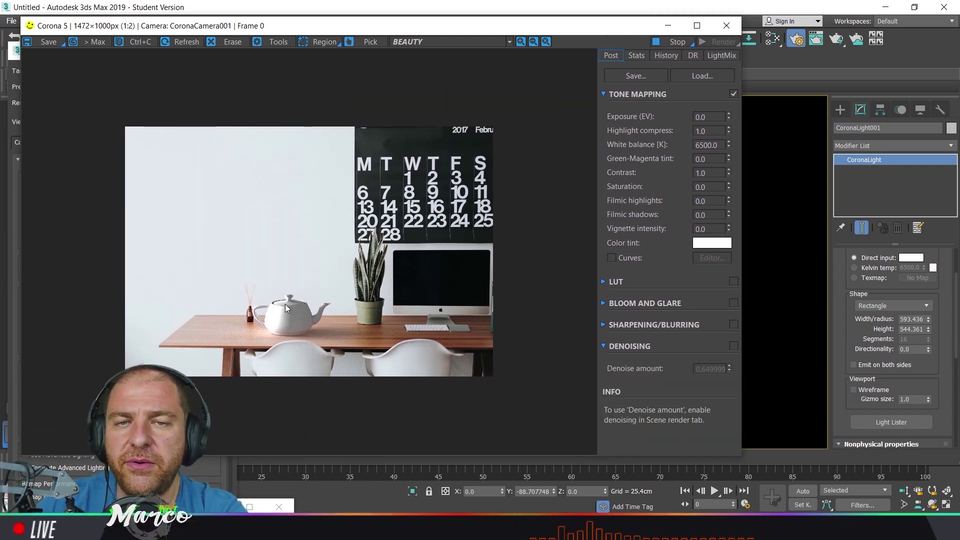
{"action": "left_click_drag", "start_coordinate": [438, 33], "coordinate": [504, 76]}
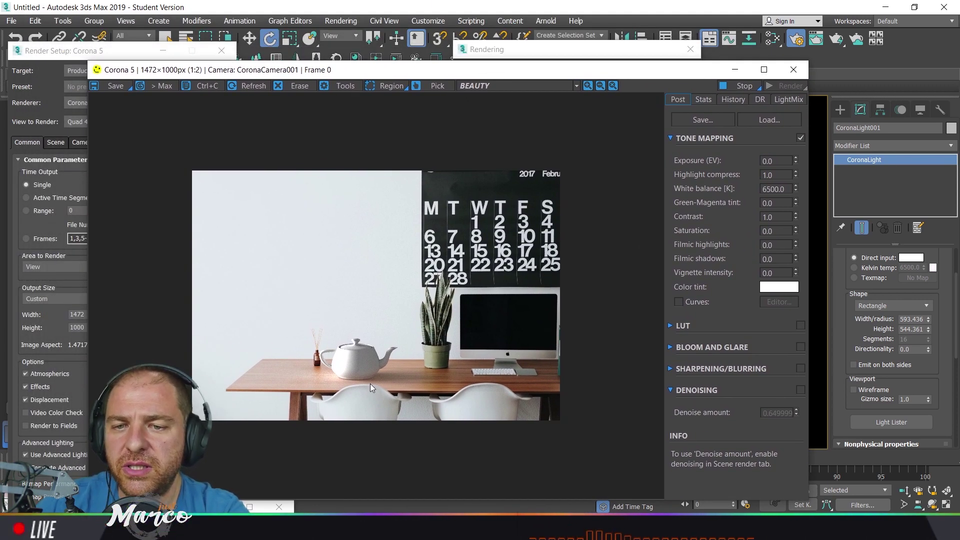
{"action": "scroll", "coordinate": [371, 383], "scroll_direction": "up", "scroll_amount": 1}
{"action": "left_click_drag", "start_coordinate": [451, 70], "coordinate": [453, 47]}
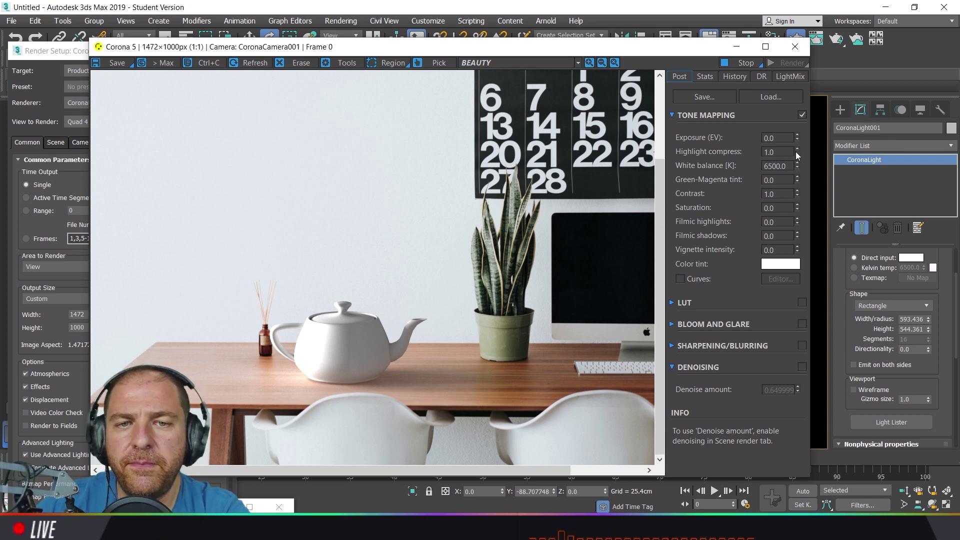
Step: Increase the Corona VFB Post tab's Highlight compress value to about 3.65
{"action": "left_click_drag", "start_coordinate": [798, 154], "coordinate": [804, 108]}
{"action": "left_click_drag", "start_coordinate": [805, 52], "coordinate": [804, 2]}
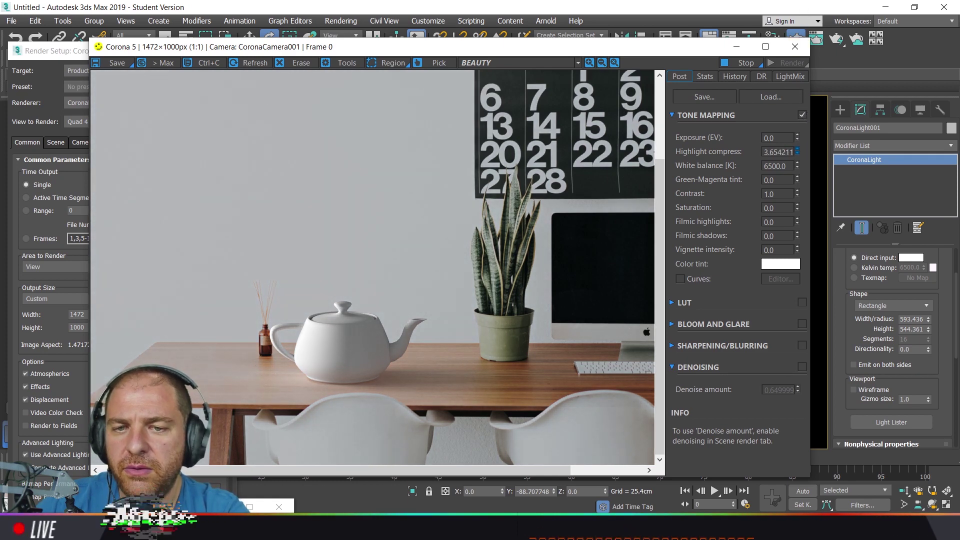